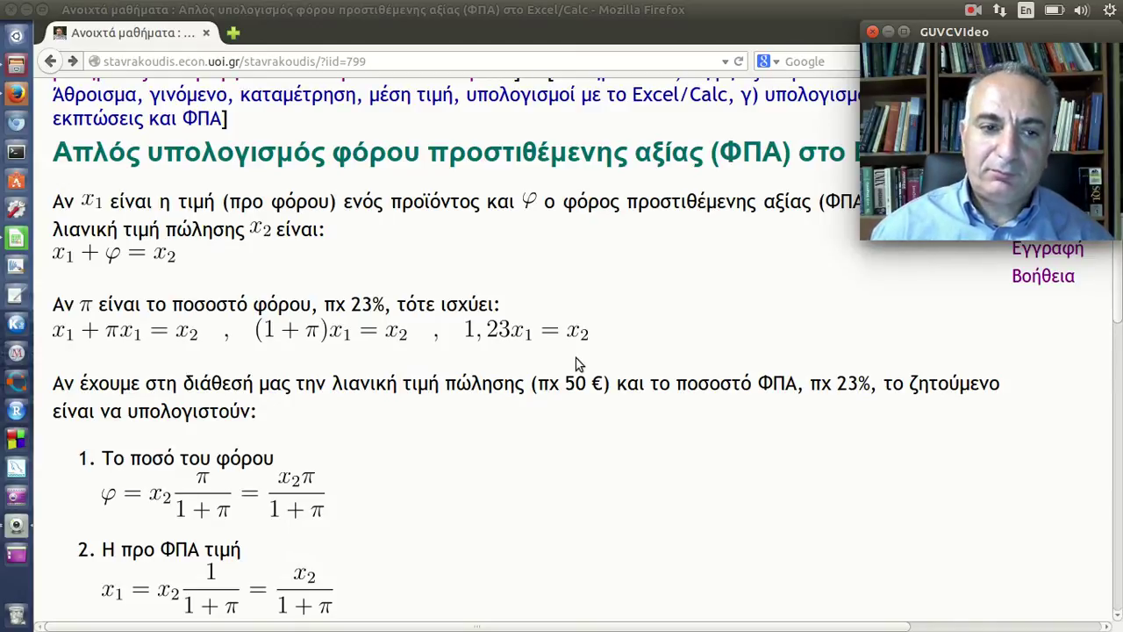
Scroll the lesson page to show the tax formula x2π/(1+π) and pre-VAT formula x2/(1+π)
scroll(509, 318, down, 2)
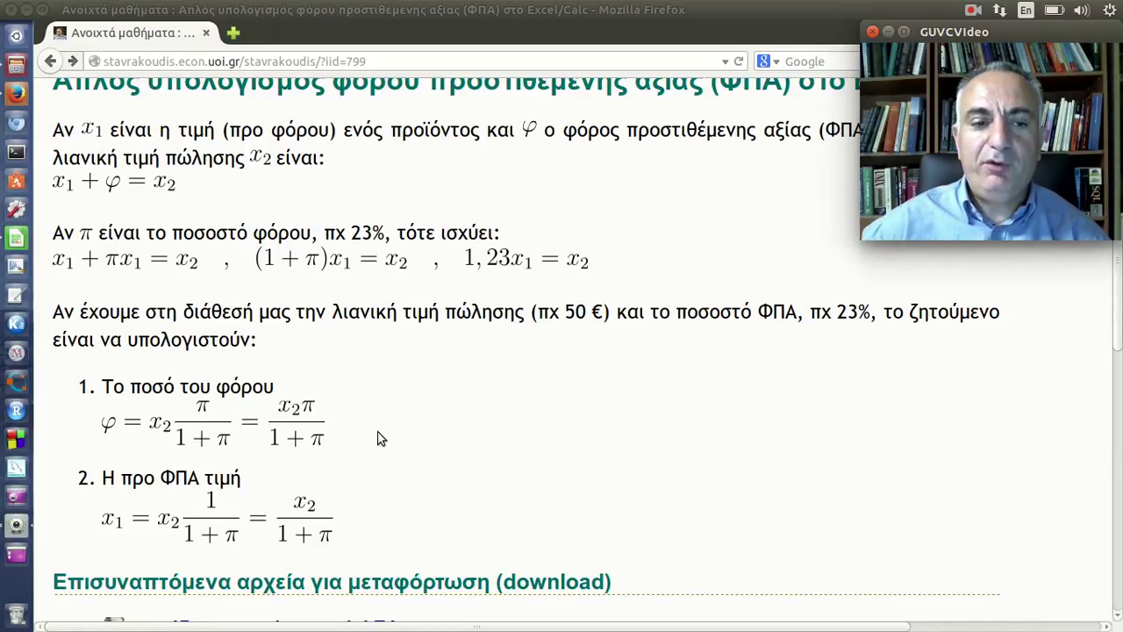
Scroll down to the 21 KB 'παράδειγμα υπολογισμού ΦΠΑ' example file in the downloads section
scroll(383, 435, down, 2)
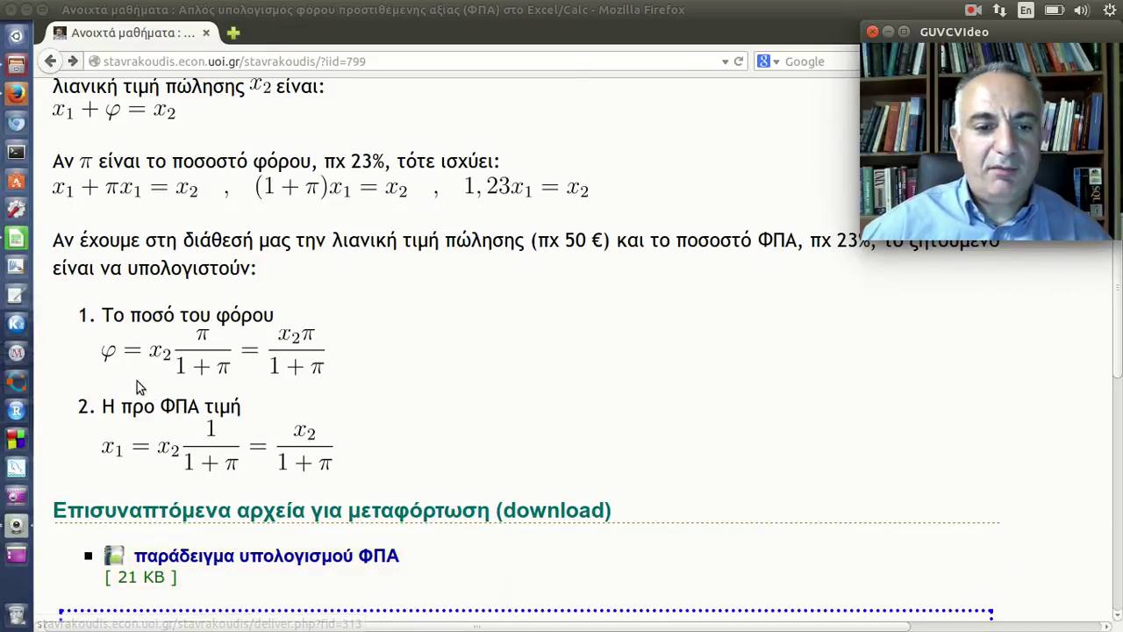
Open ΦΠΑ.ods and toggle B2's euro currency format off and back on, keeping 50,00 €
click(11, 241)
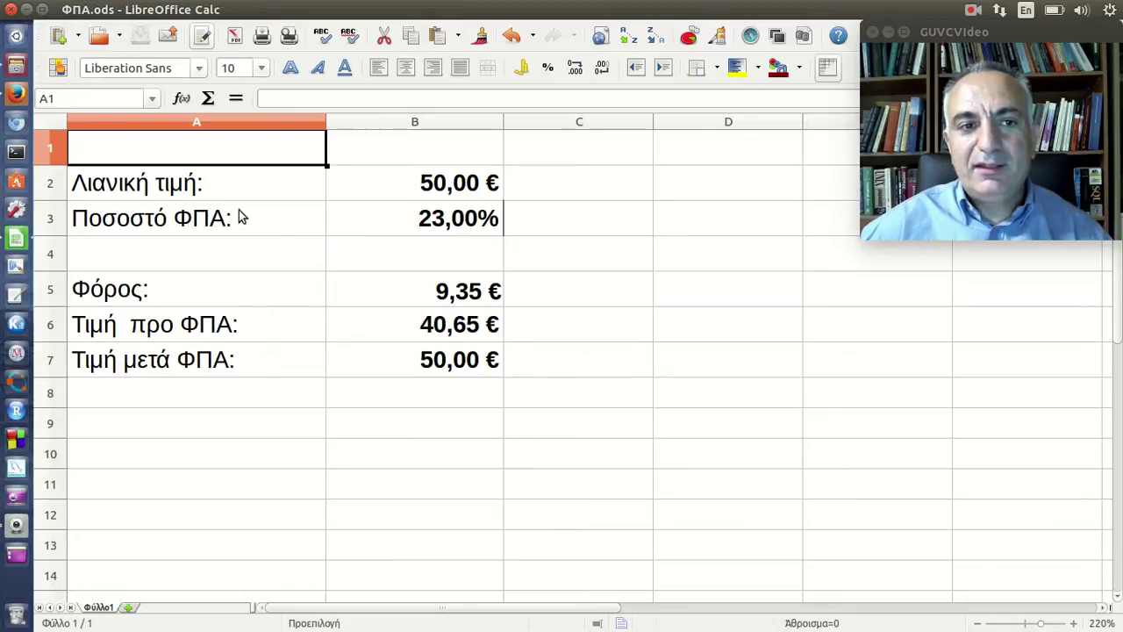
drag(237, 184, 357, 220)
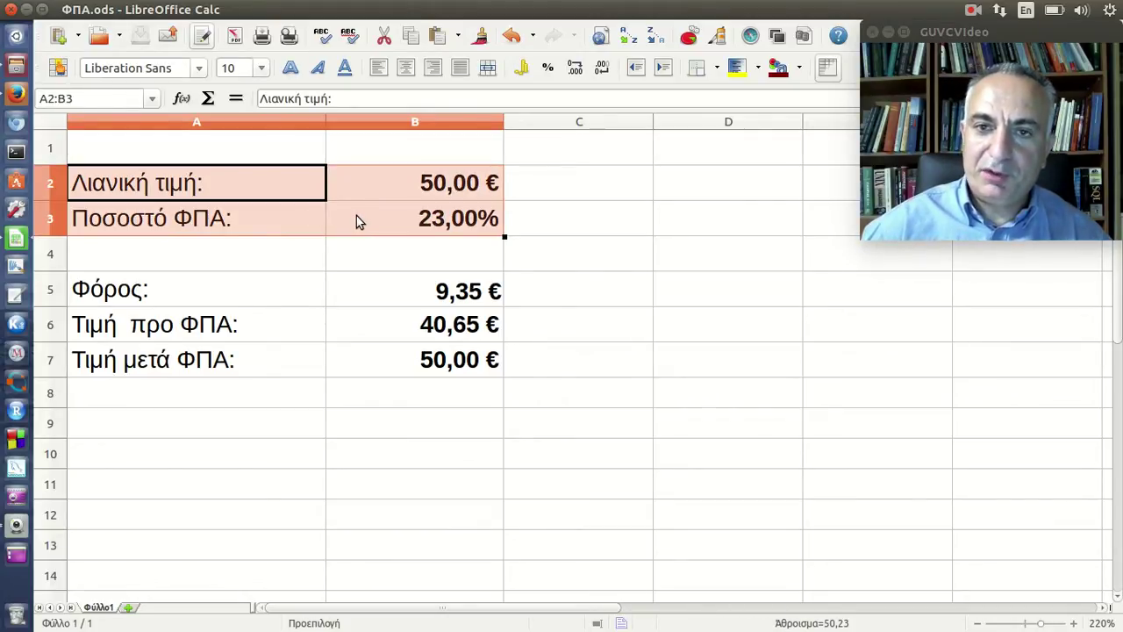
click(409, 193)
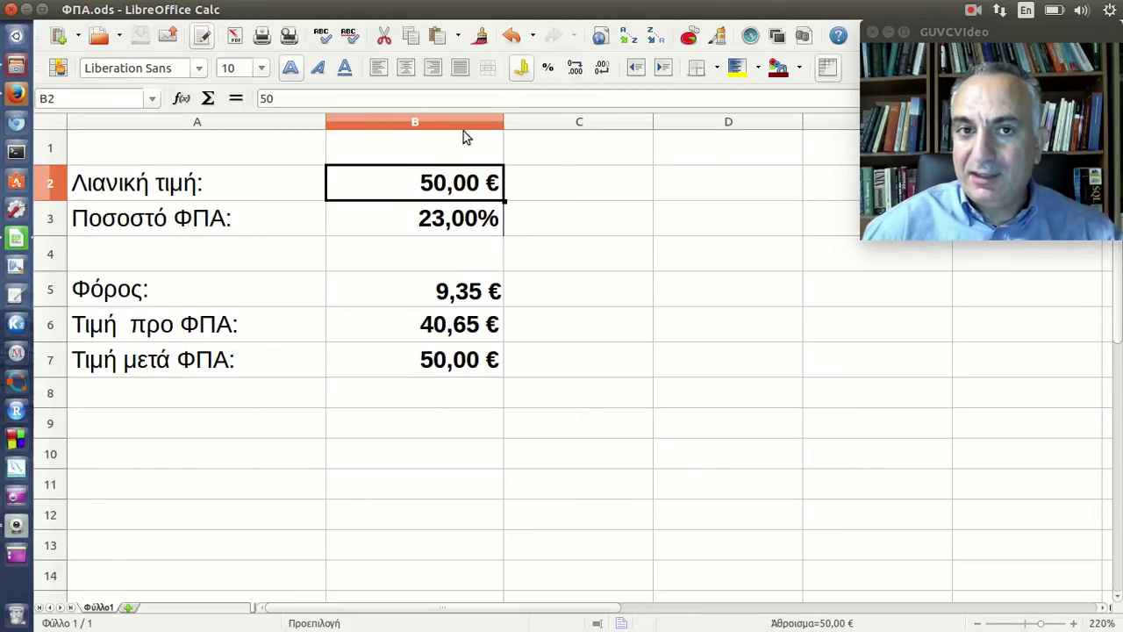
click(521, 69)
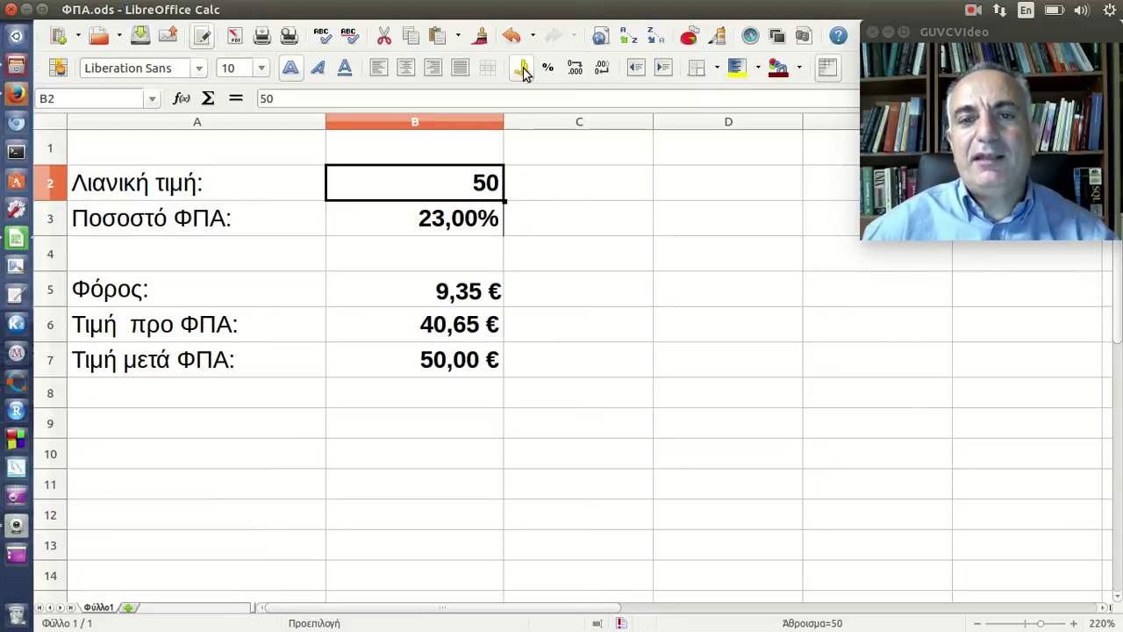
click(521, 69)
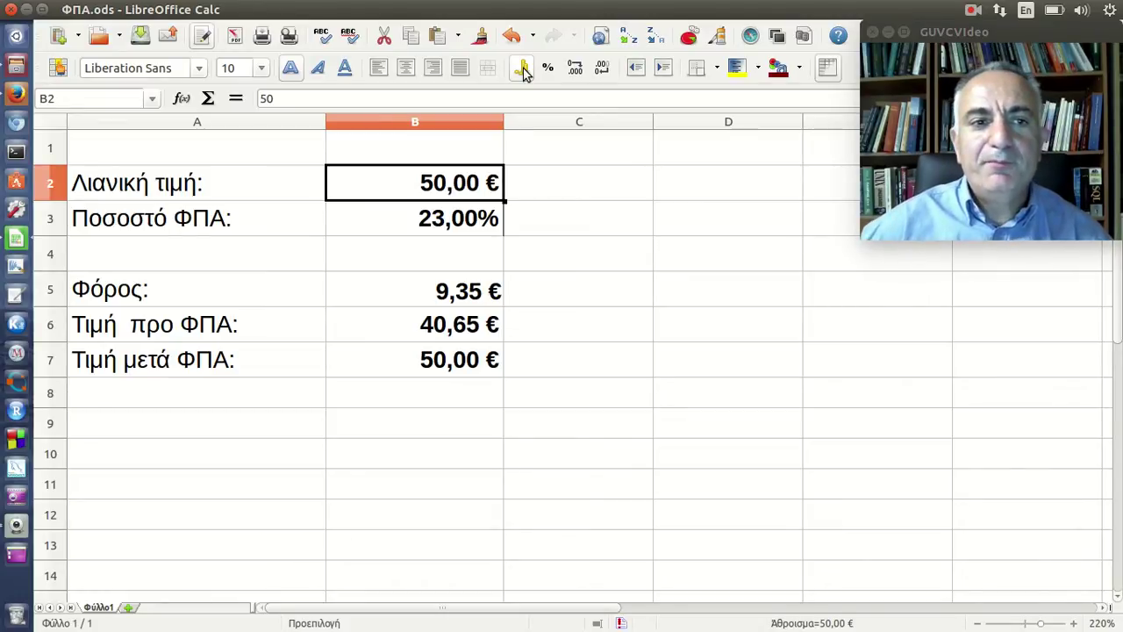
click(472, 230)
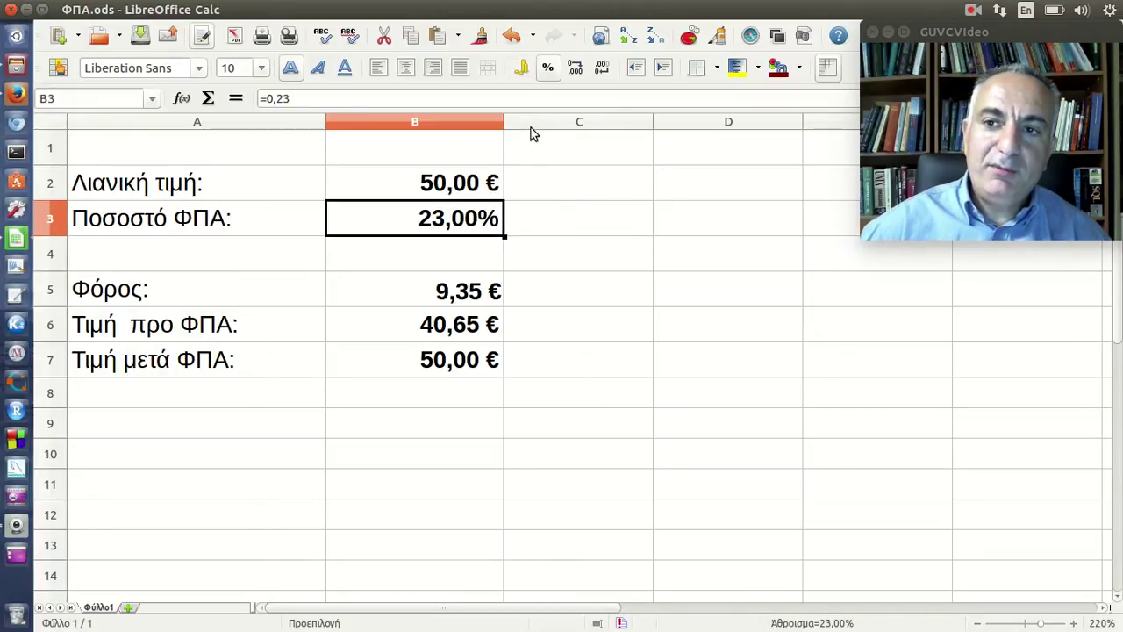
click(547, 69)
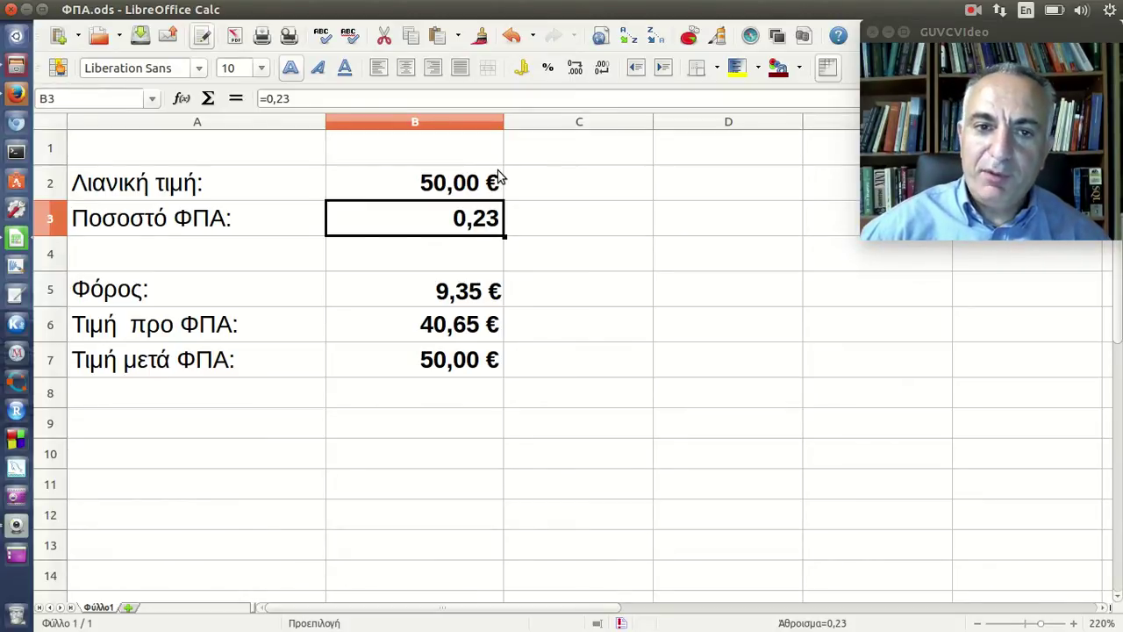
click(548, 70)
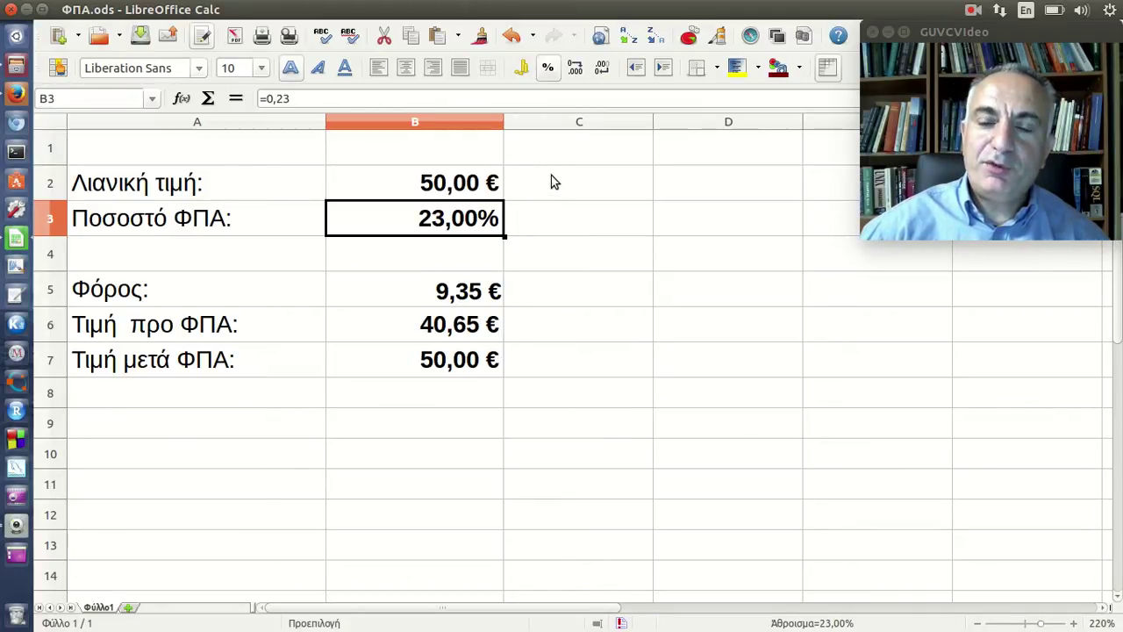
click(603, 70)
click(603, 70)
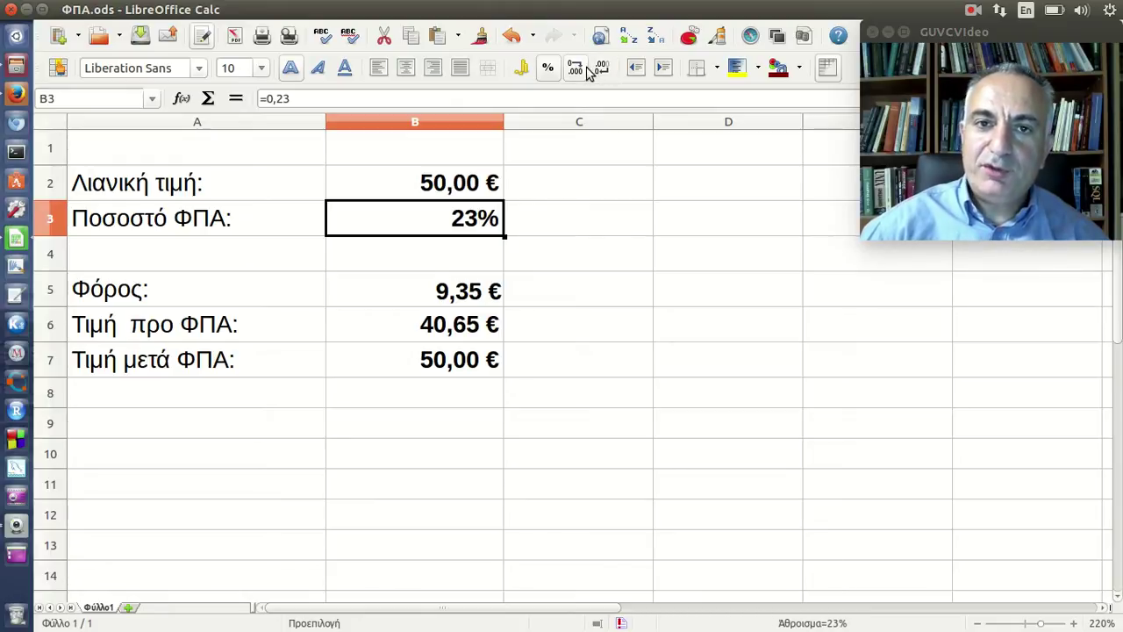
click(575, 69)
click(575, 69)
right_click(479, 220)
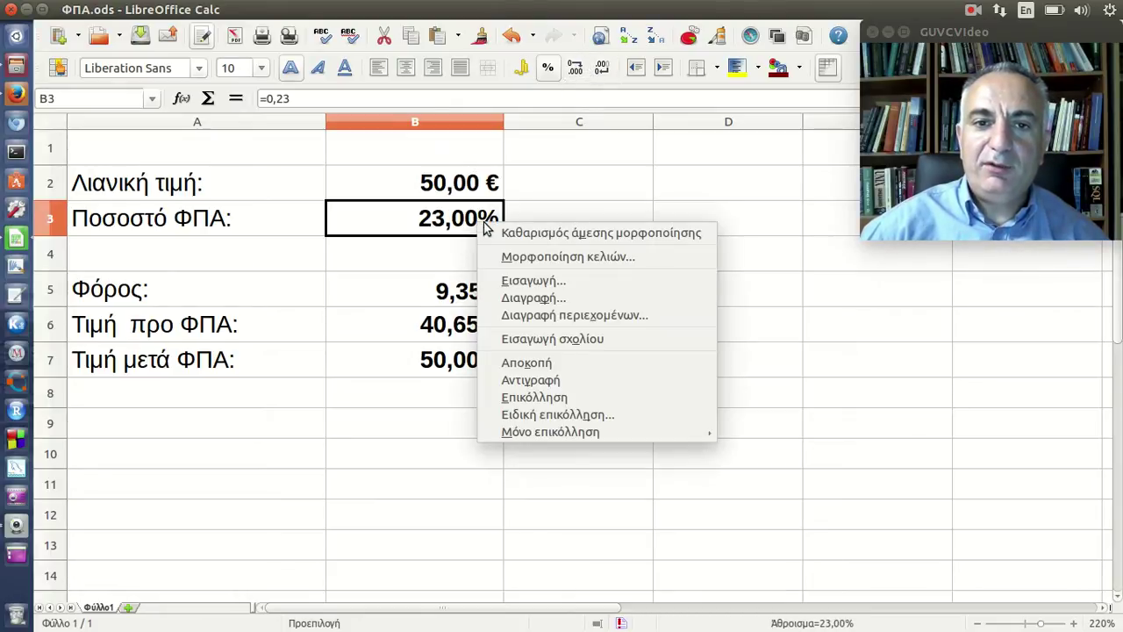
click(608, 252)
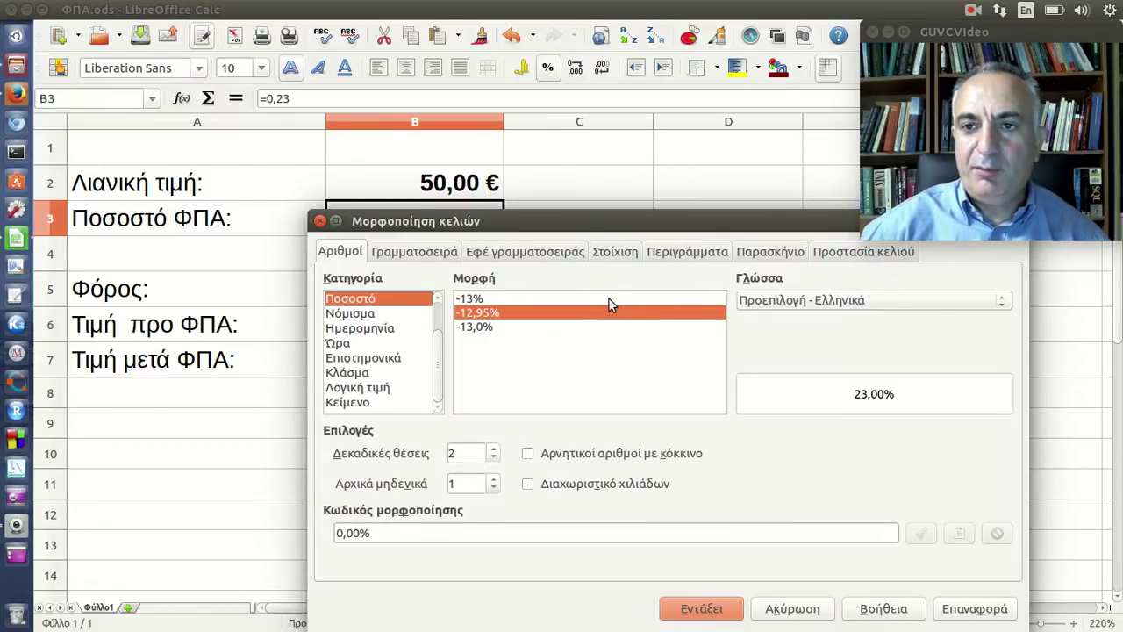
click(818, 610)
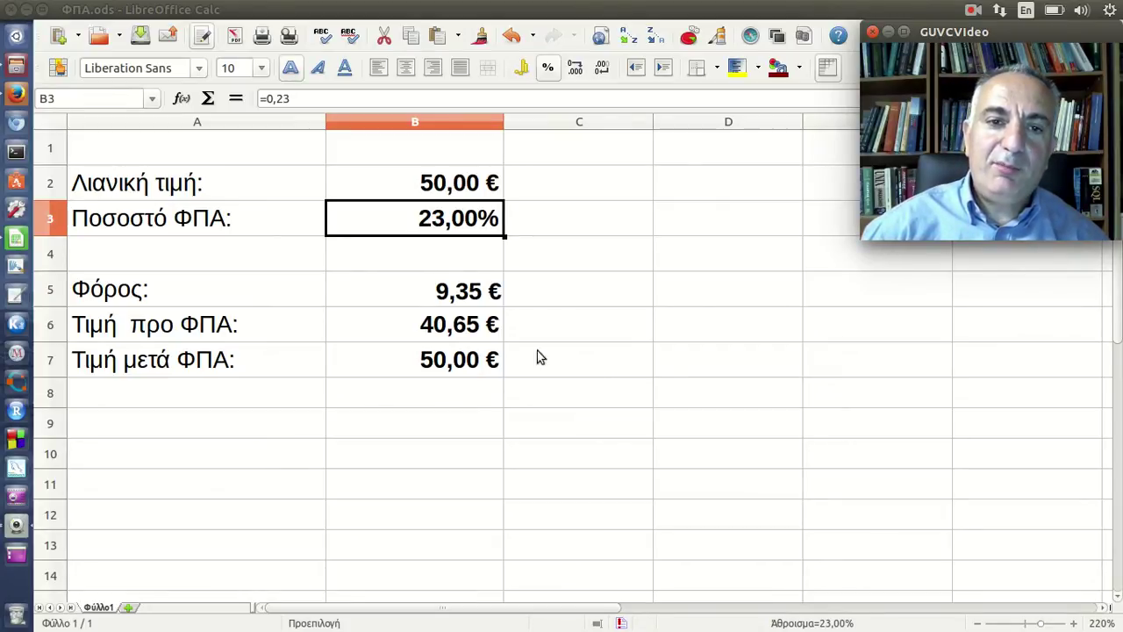
click(474, 299)
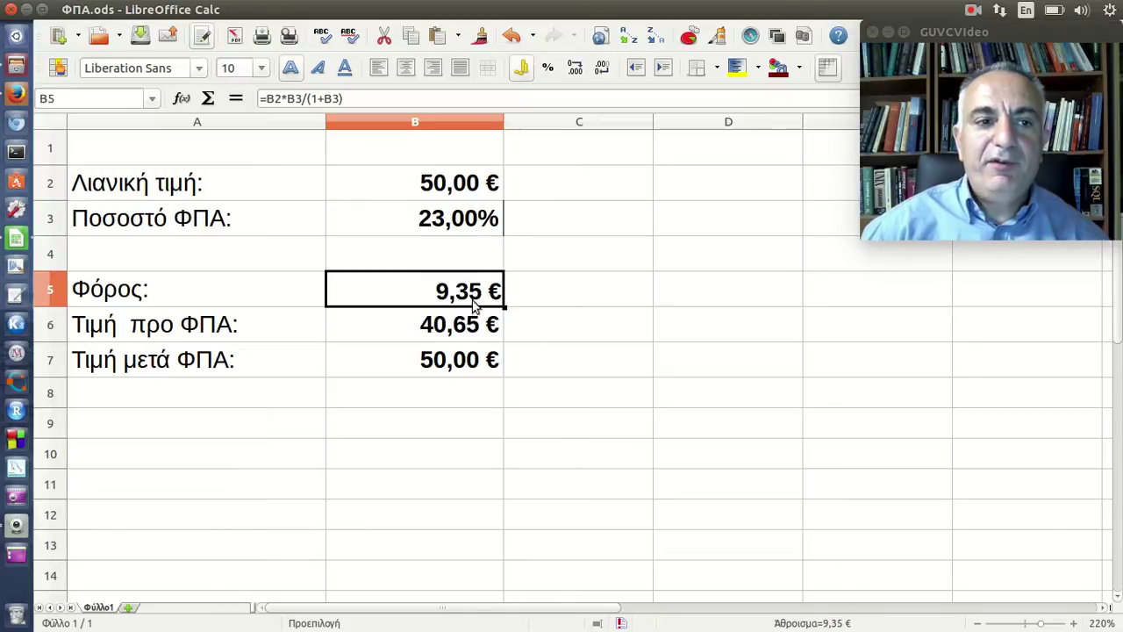
click(472, 325)
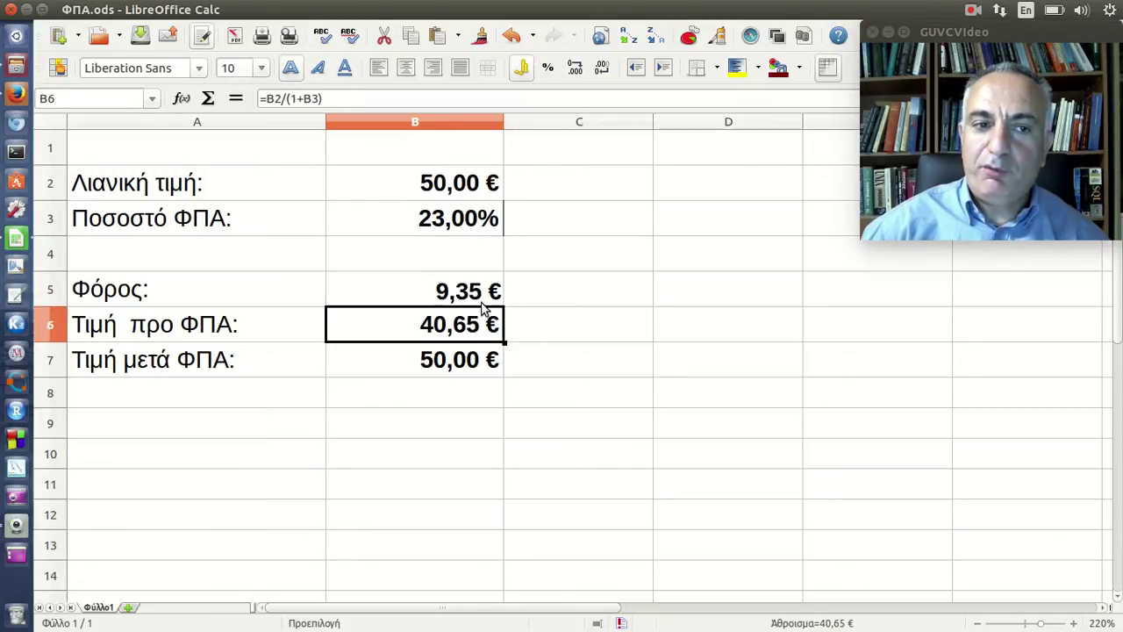
click(472, 361)
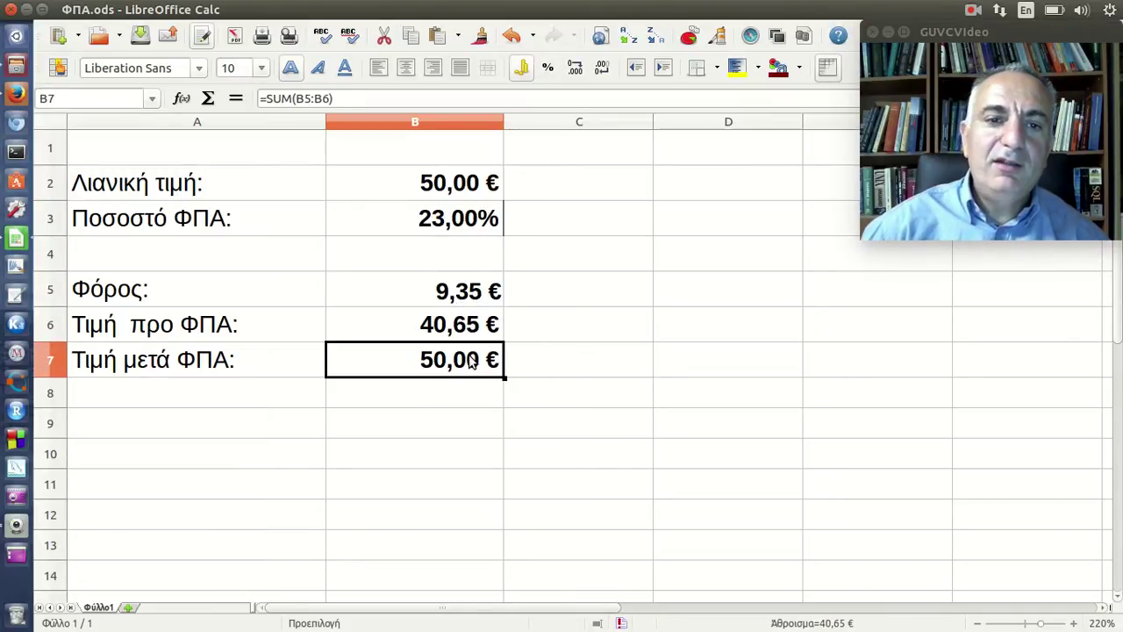
click(346, 97)
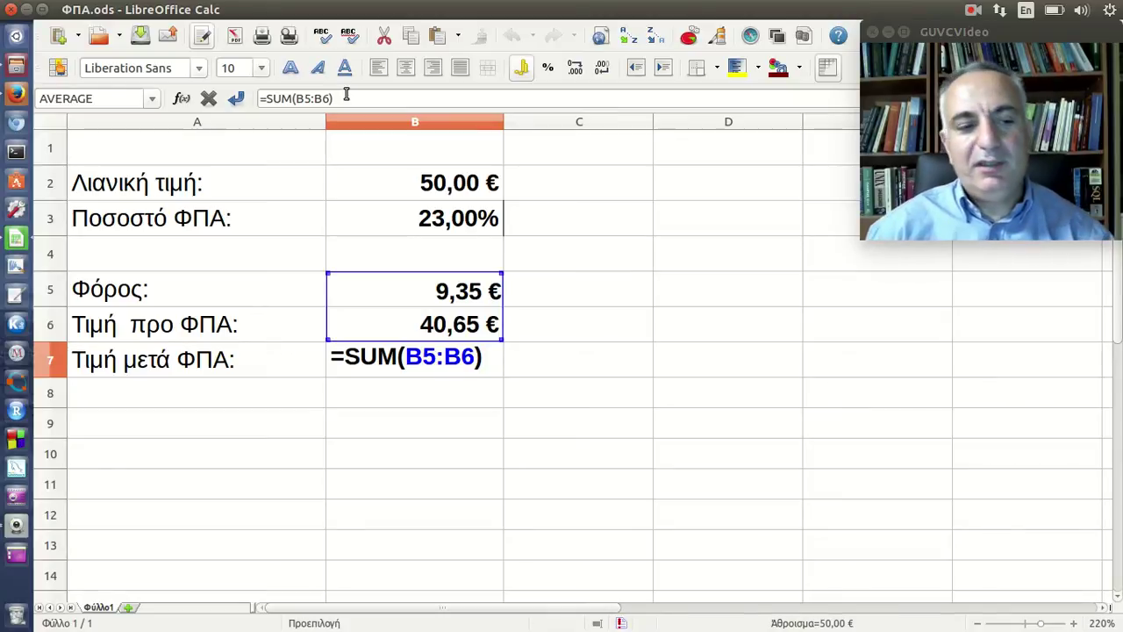
Re-confirm the B7 sum and B5 tax formula =B2*B3/(1+B3), giving 9,35 € tax
key(Return)
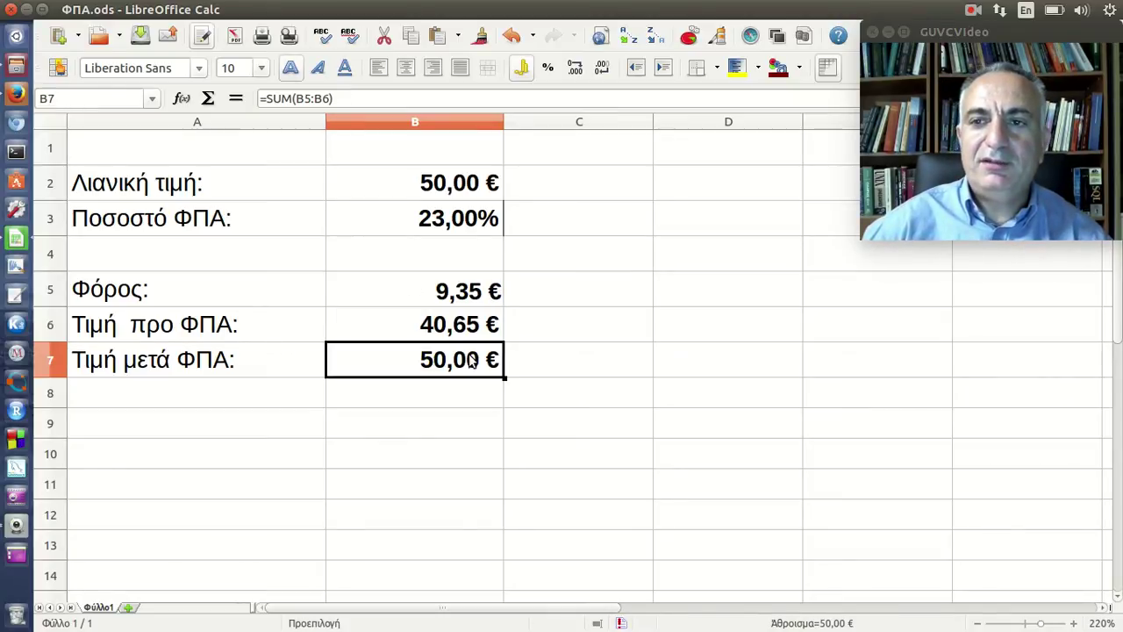
click(448, 297)
click(352, 99)
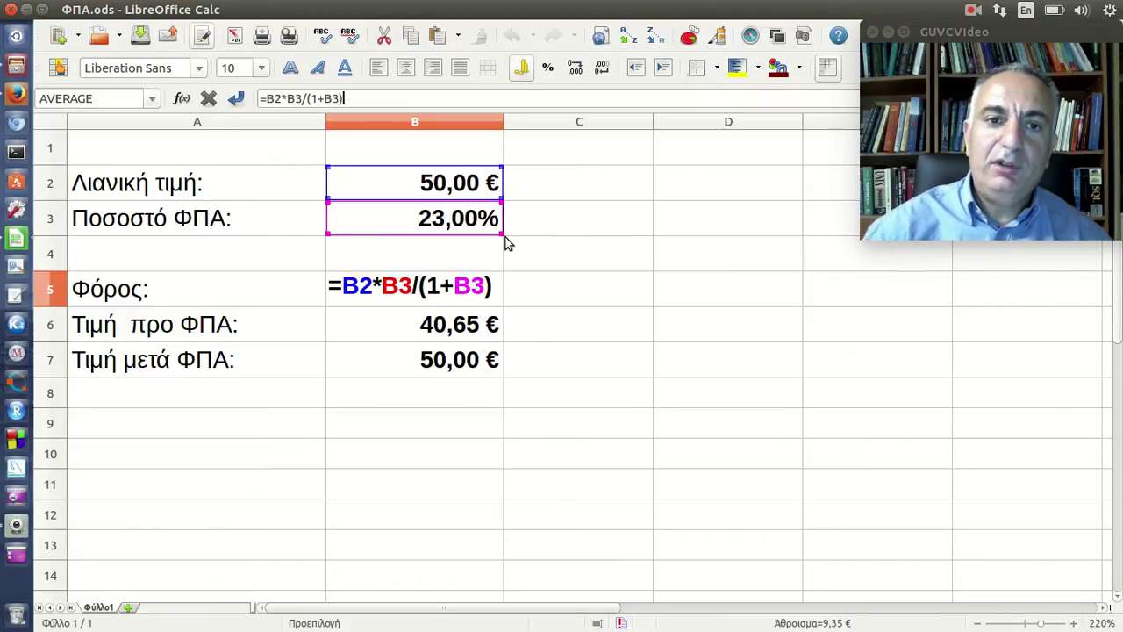
key(Return)
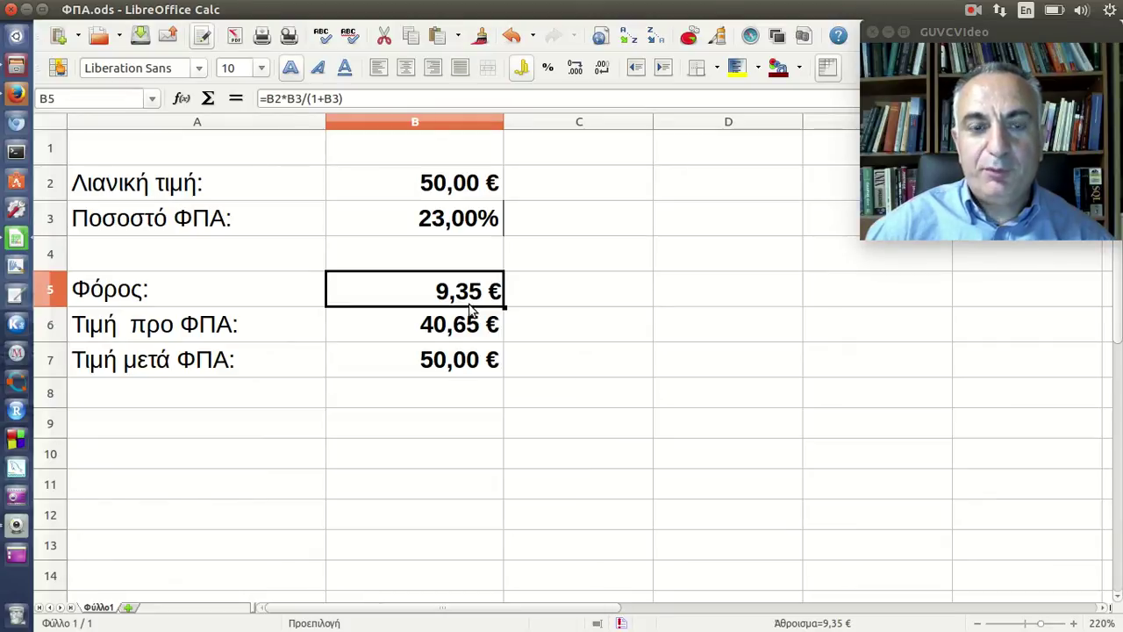
click(17, 93)
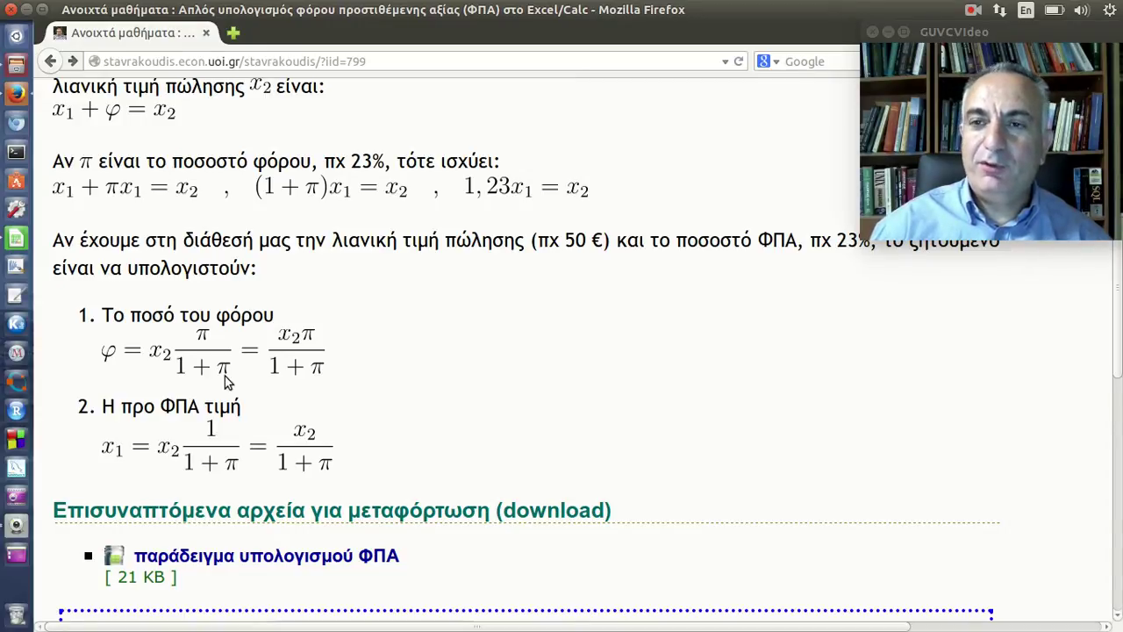
Return to ΦΠΑ.ods showing 9,35 € tax and 40,65 € pre-VAT from 50,00 € at 23,00%
click(25, 243)
Enter the check formula =50*0,23/1,23 in C5, returning 9,349593496
click(540, 299)
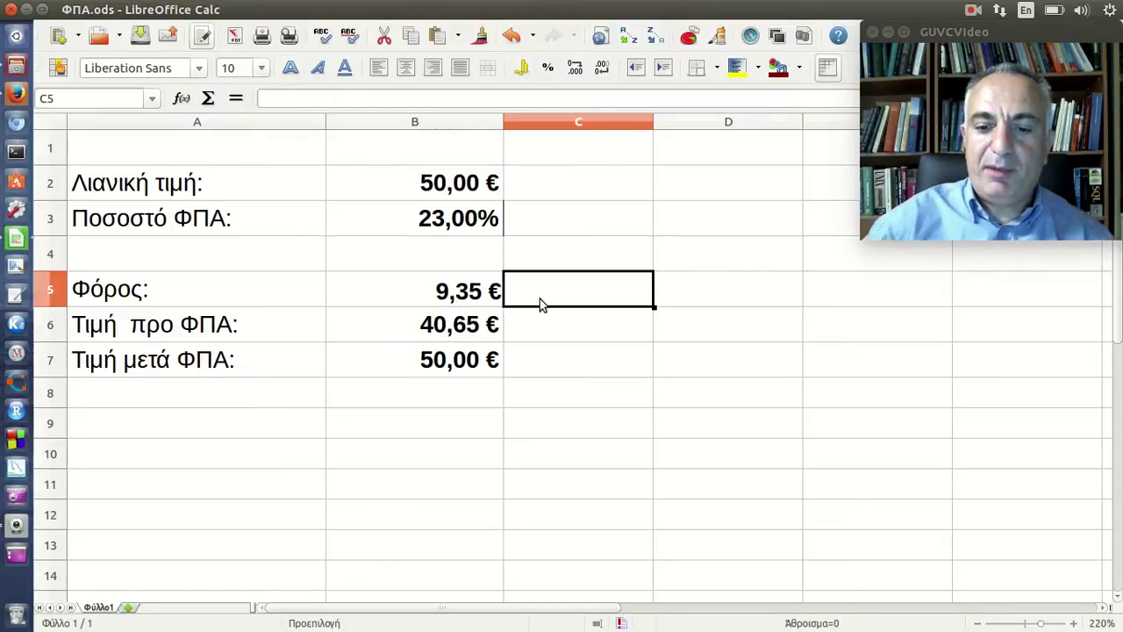
text(=50)
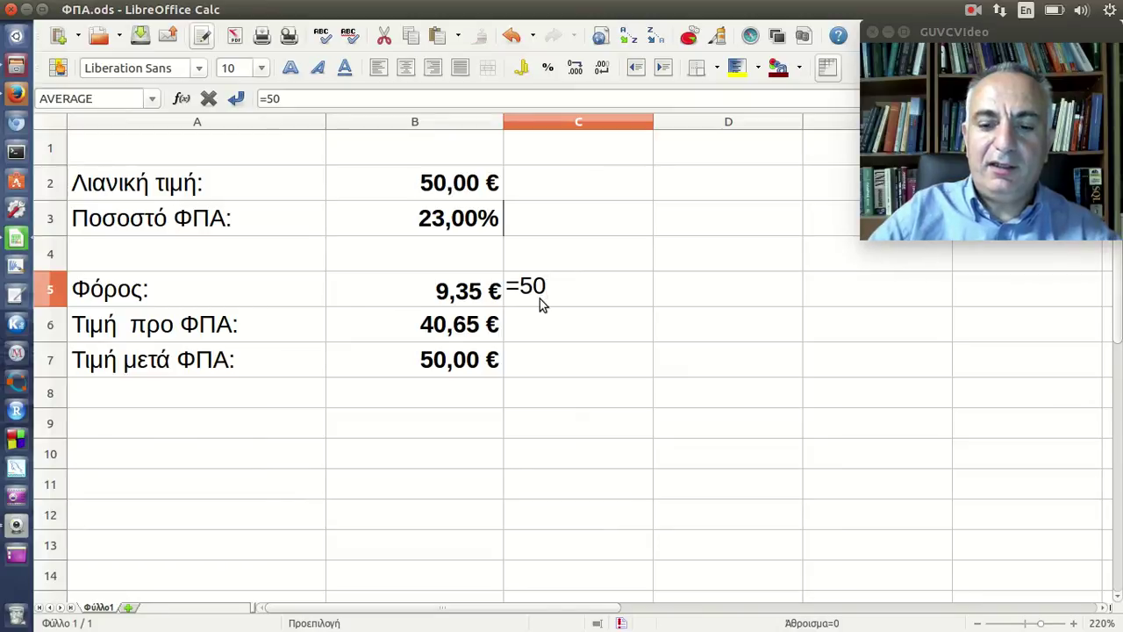
text(*)
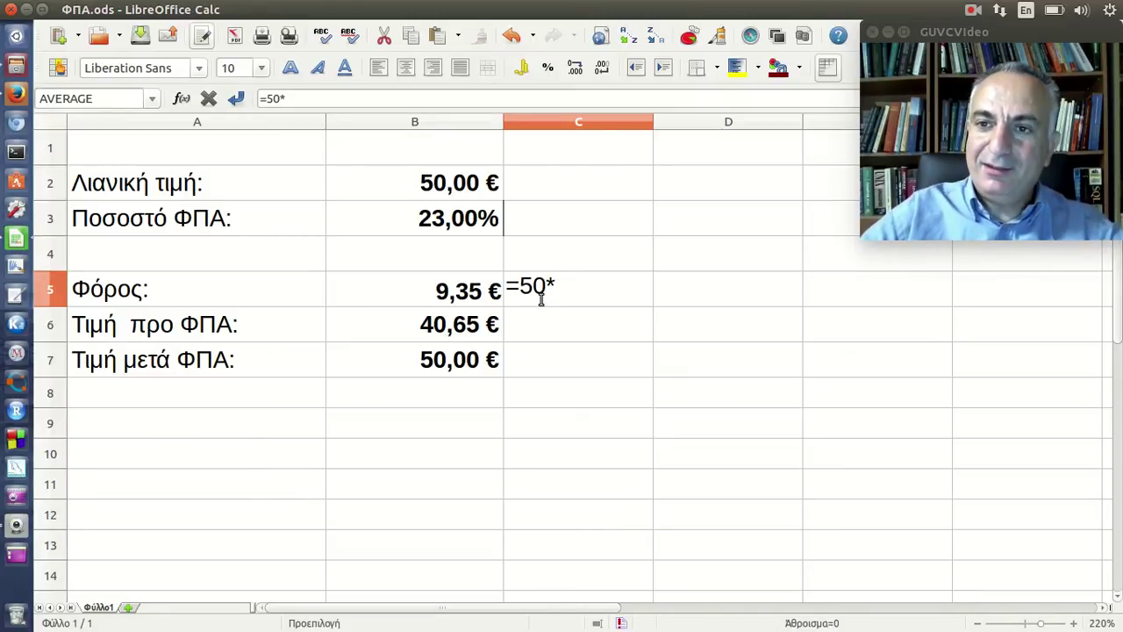
text(0,2)
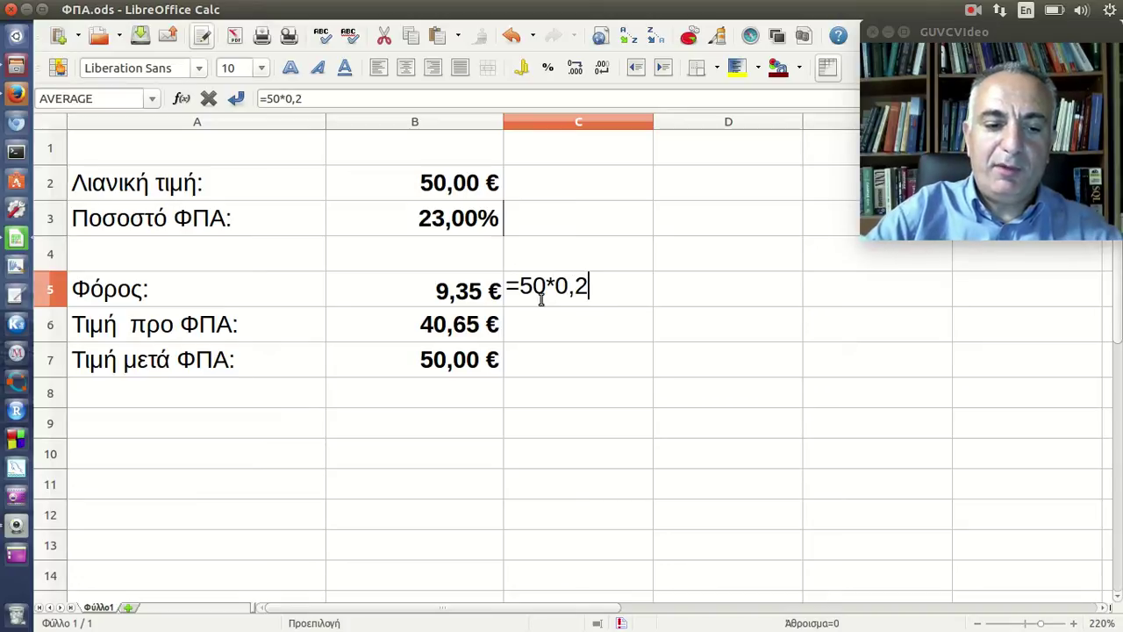
text(3)
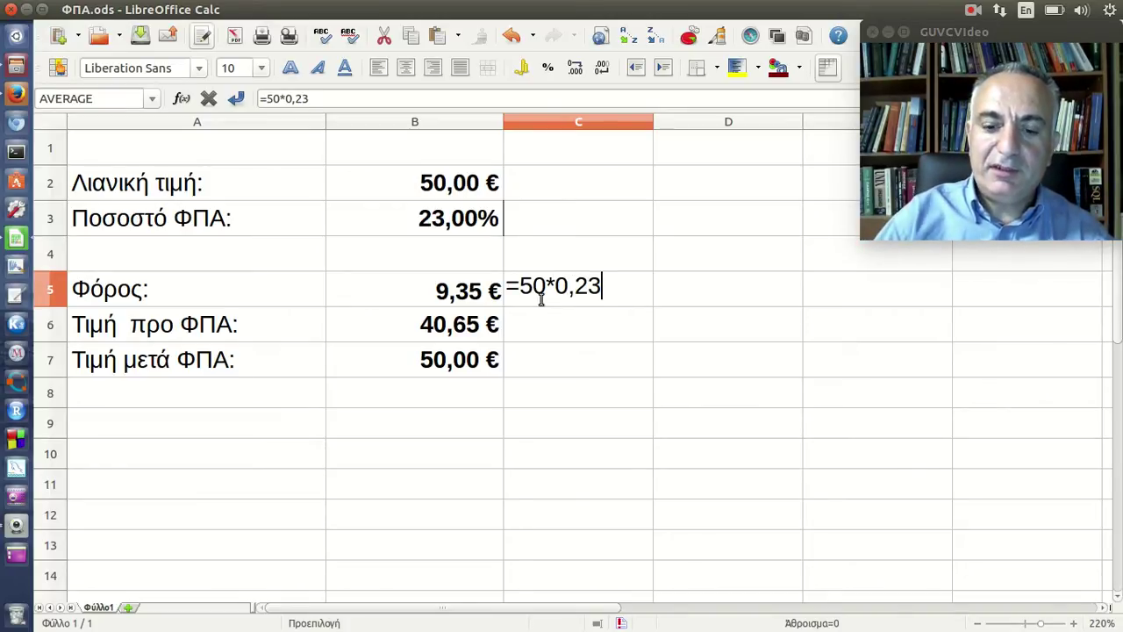
text(/1,23)
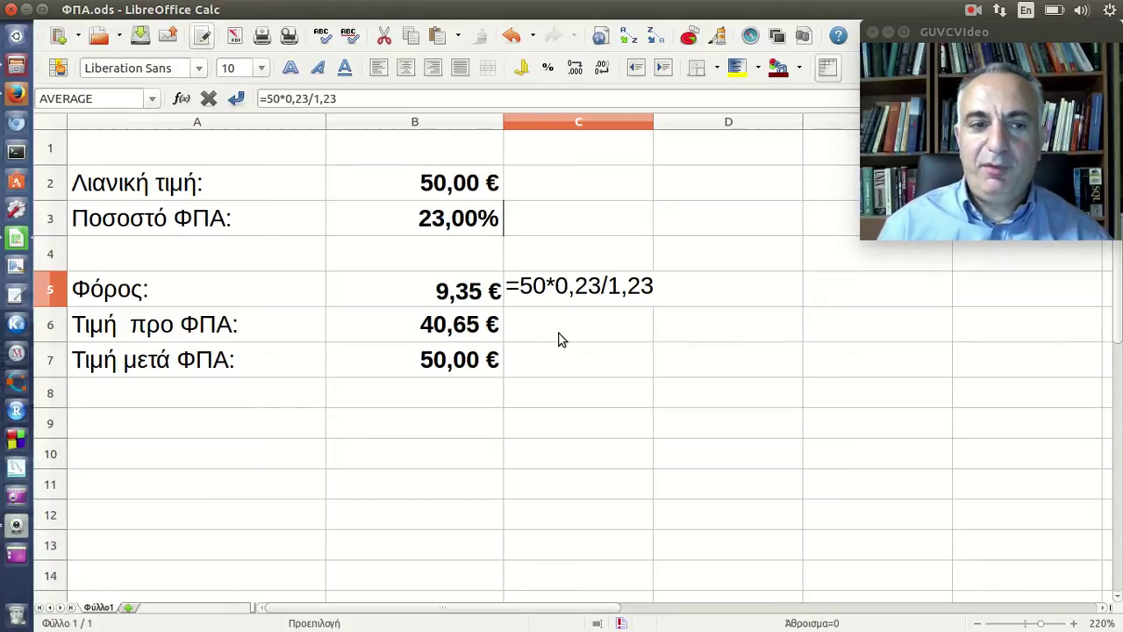
key(Return)
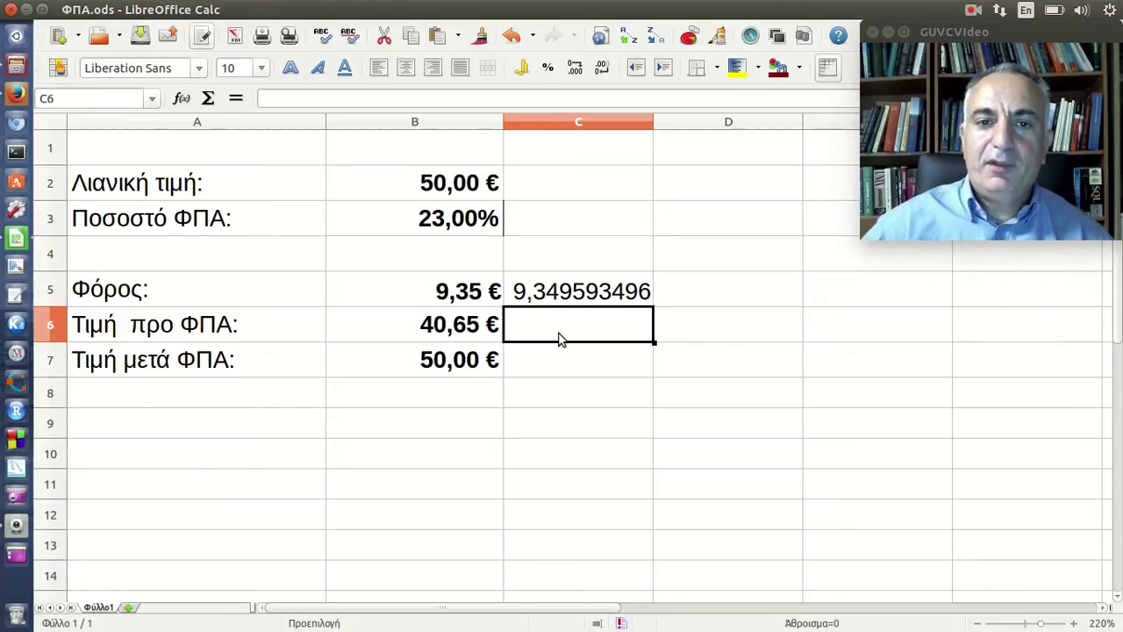
Compare C5 with B5's tax, then format C5 as euros so it reads 9,35 €
click(586, 300)
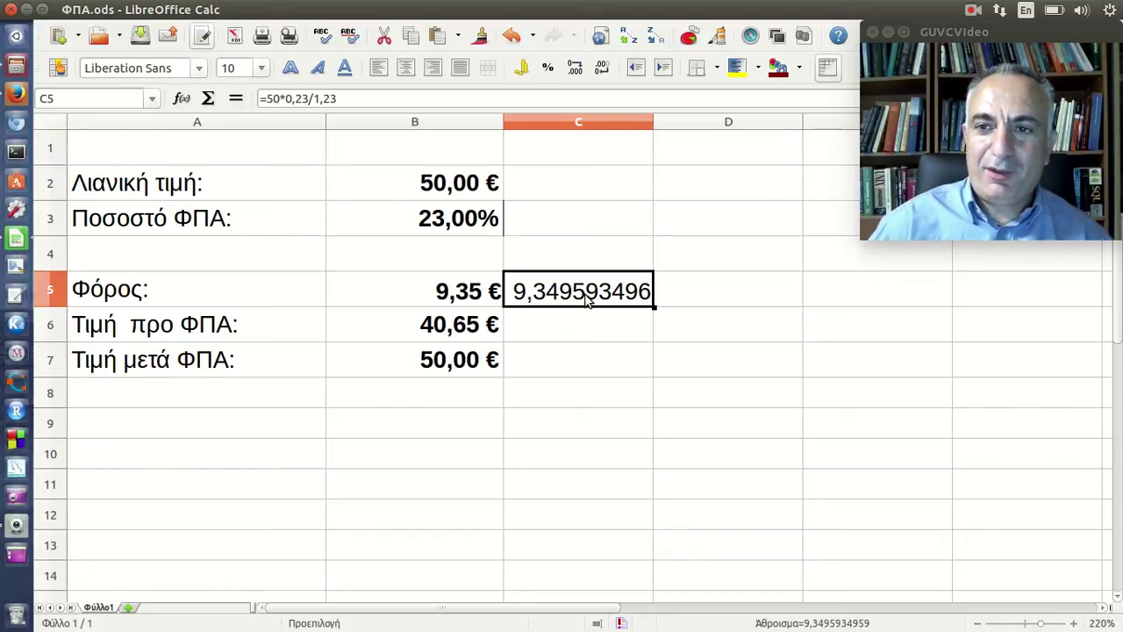
click(492, 298)
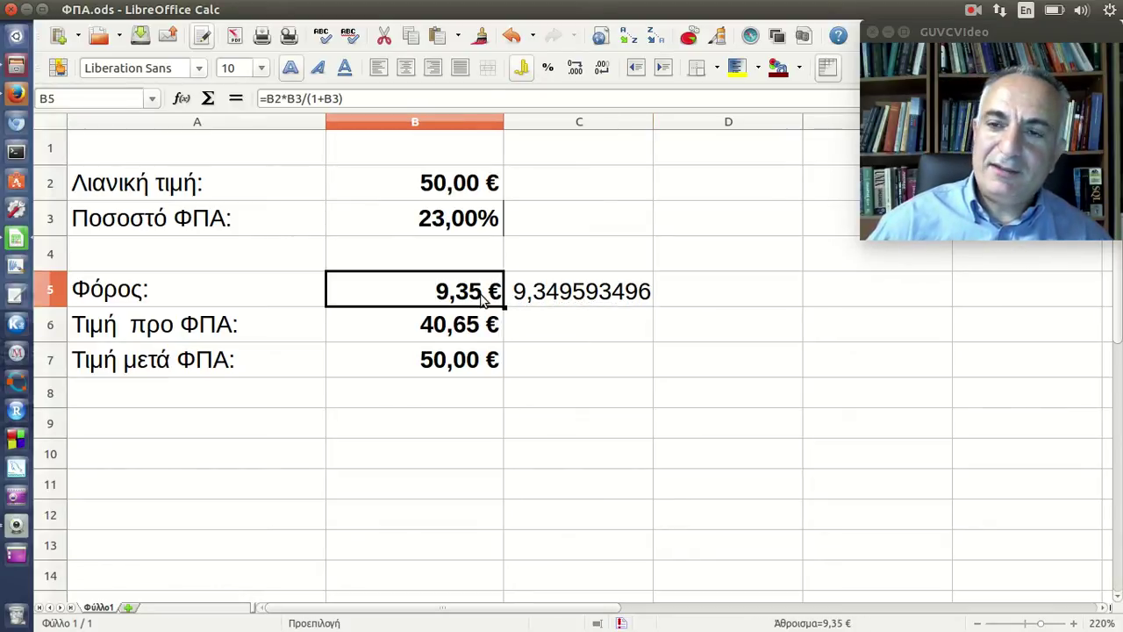
click(534, 300)
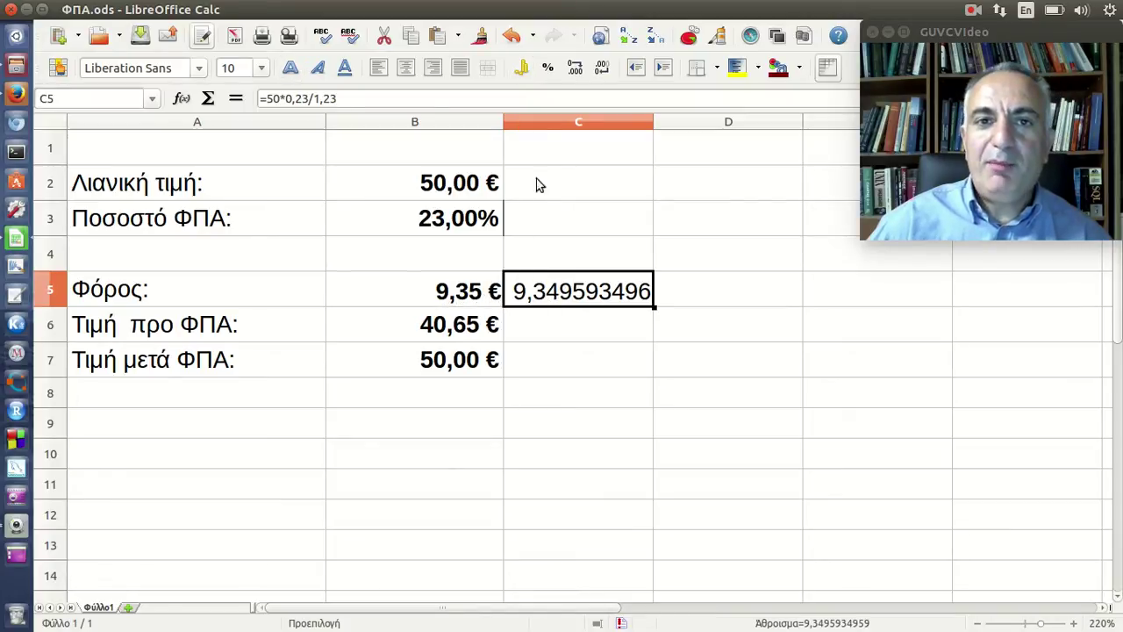
click(521, 68)
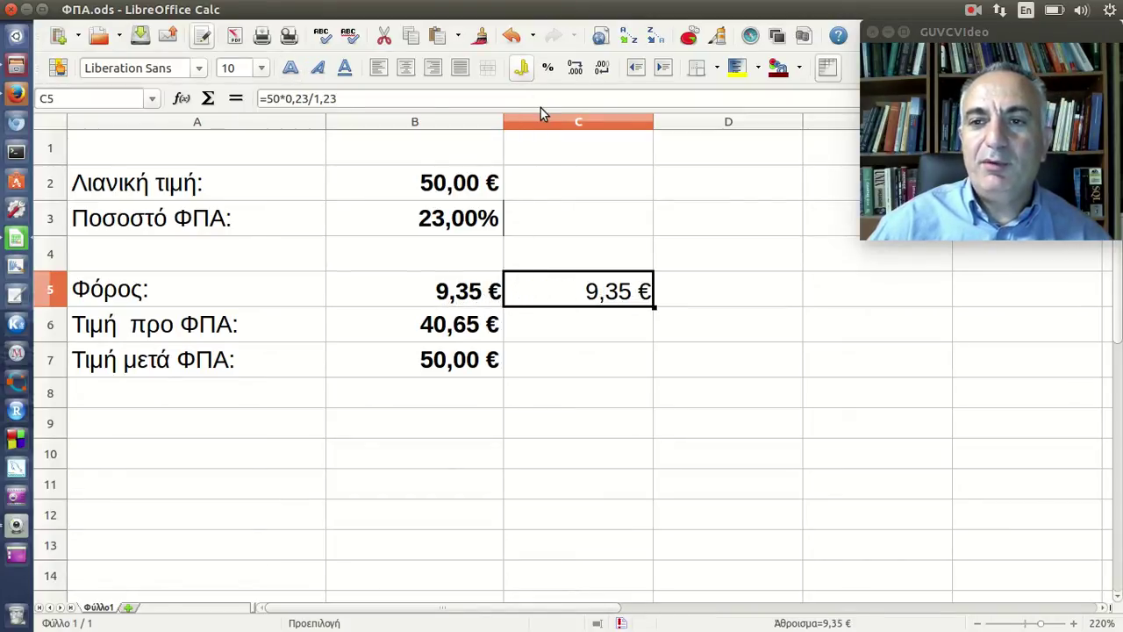
right_click(583, 294)
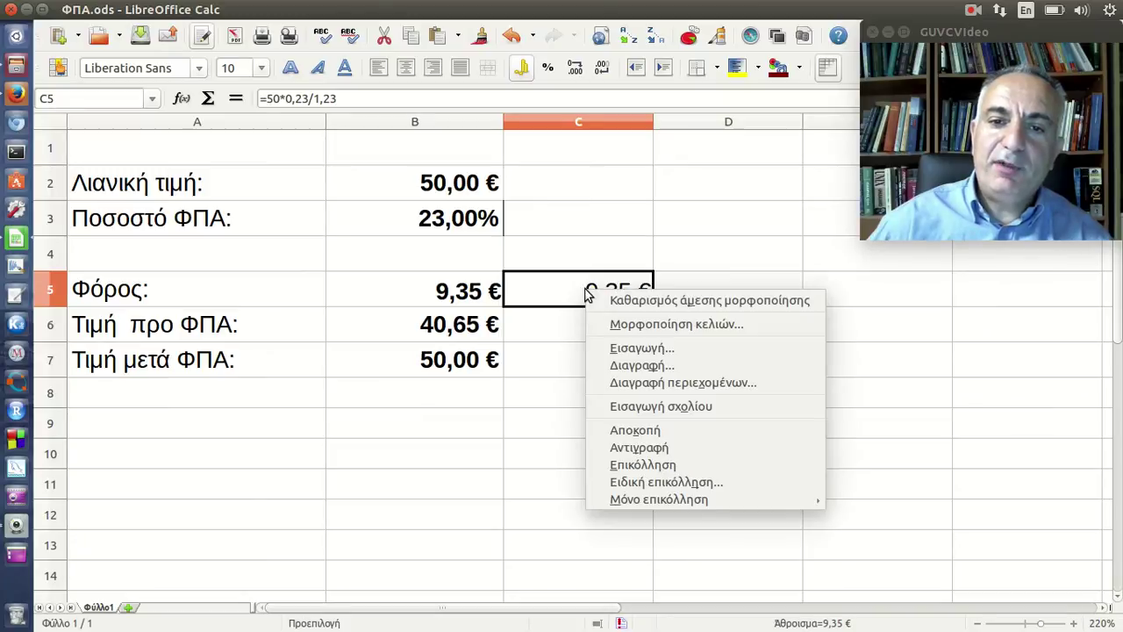
click(786, 331)
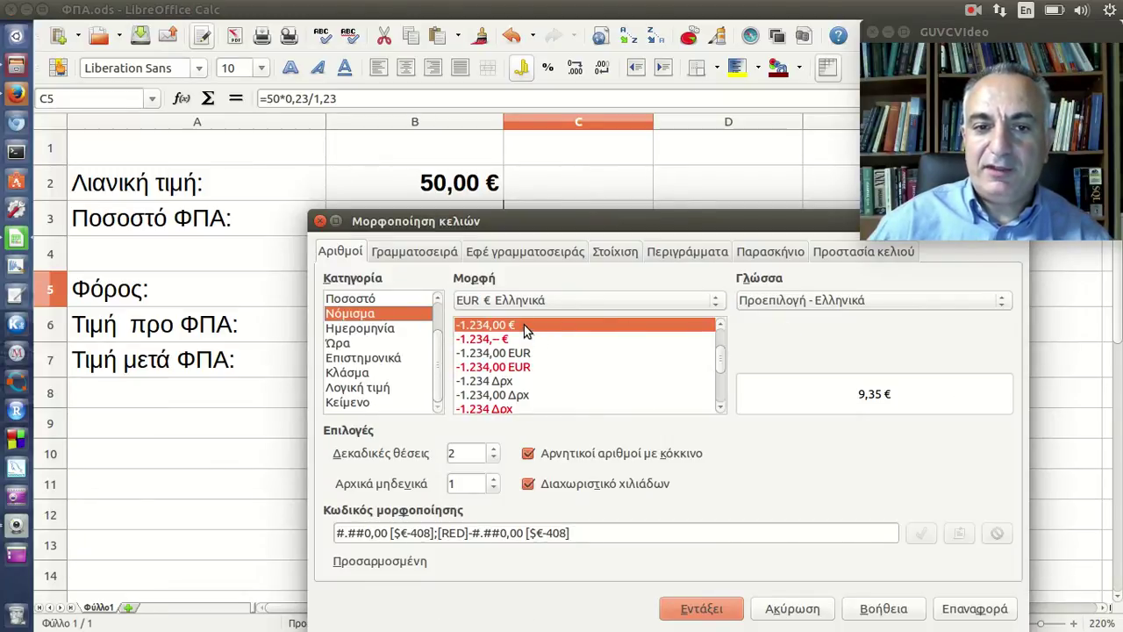
click(494, 459)
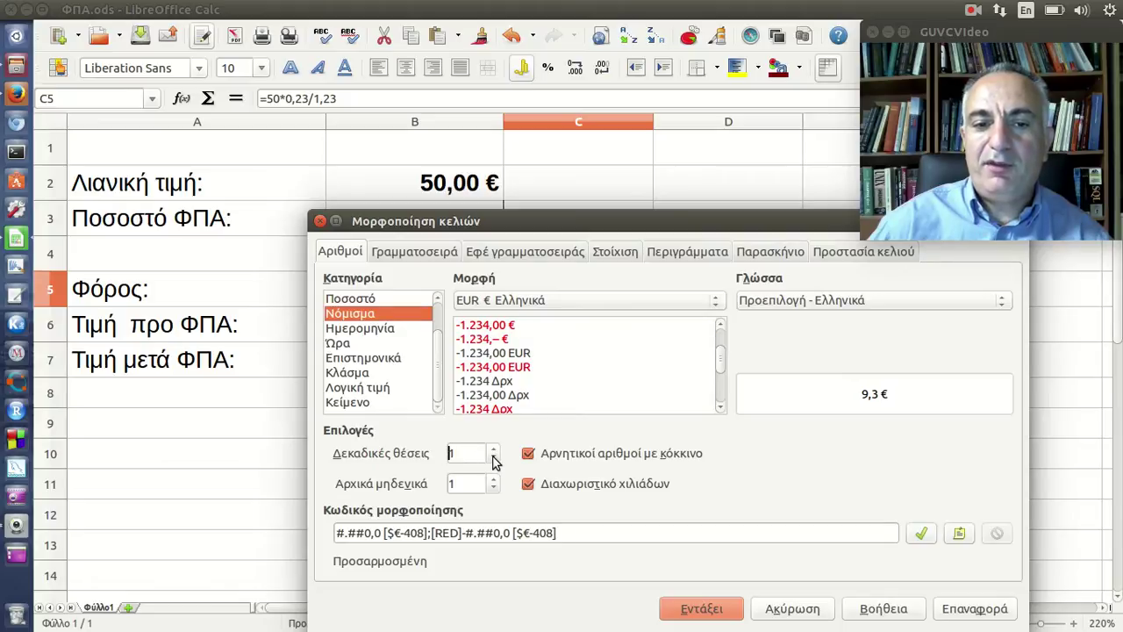
click(494, 447)
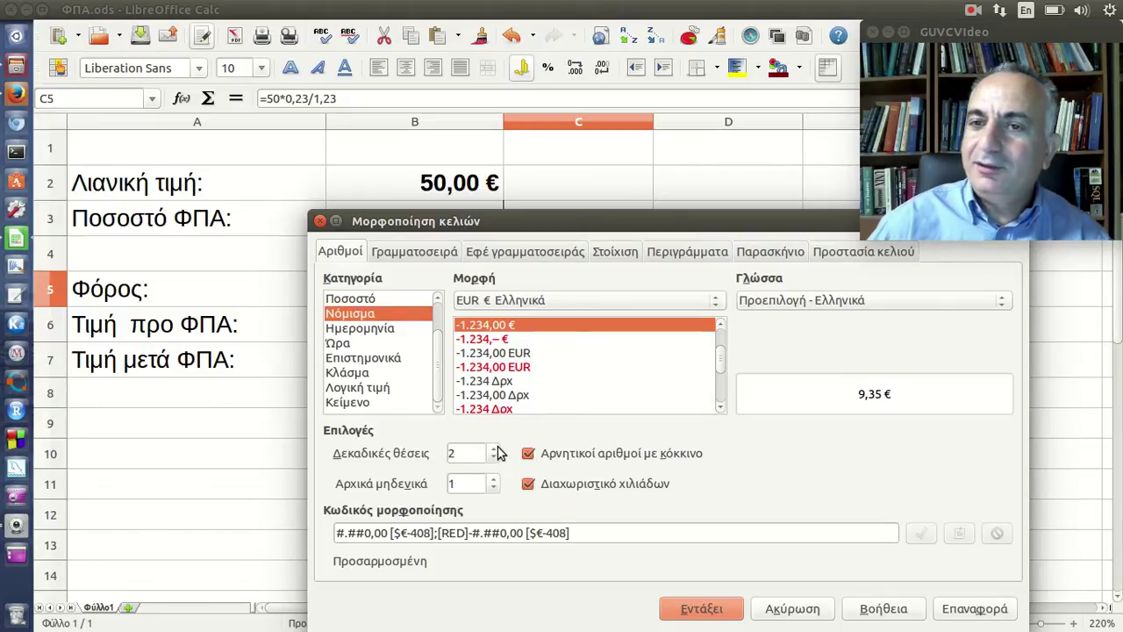
click(792, 609)
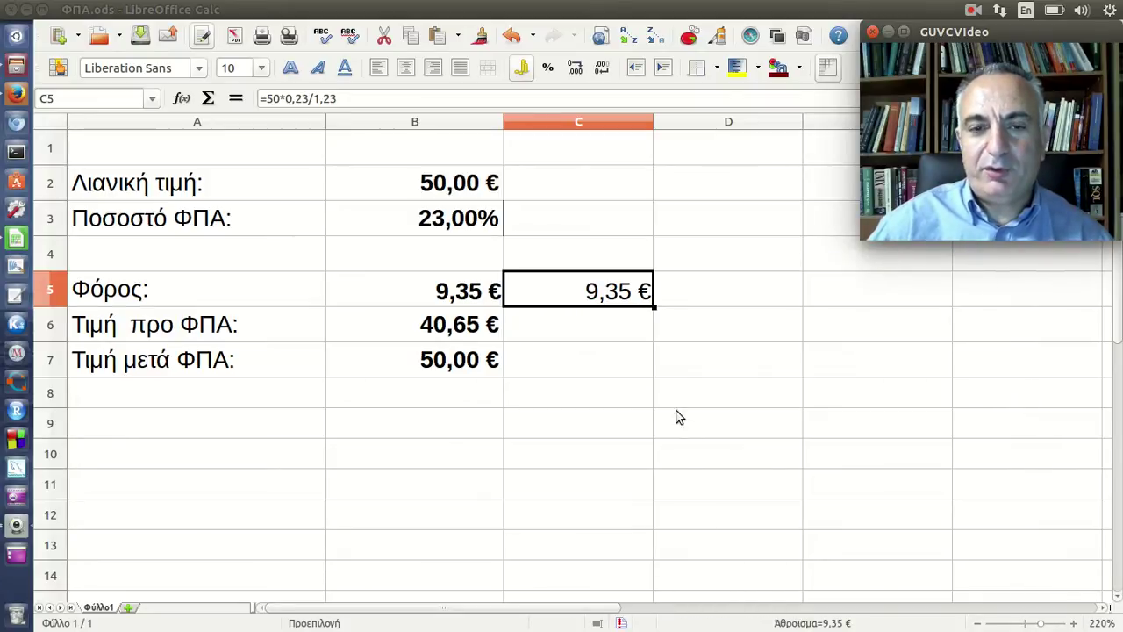
Review B5's tax formula references unchanged, then clear the check value from C5
click(491, 297)
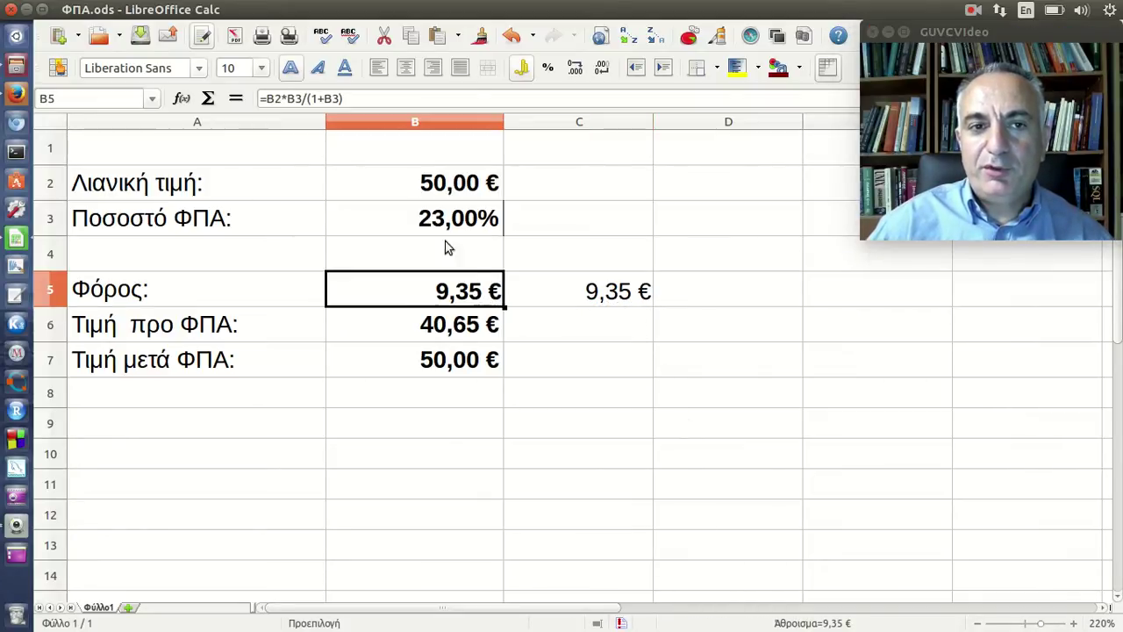
click(371, 100)
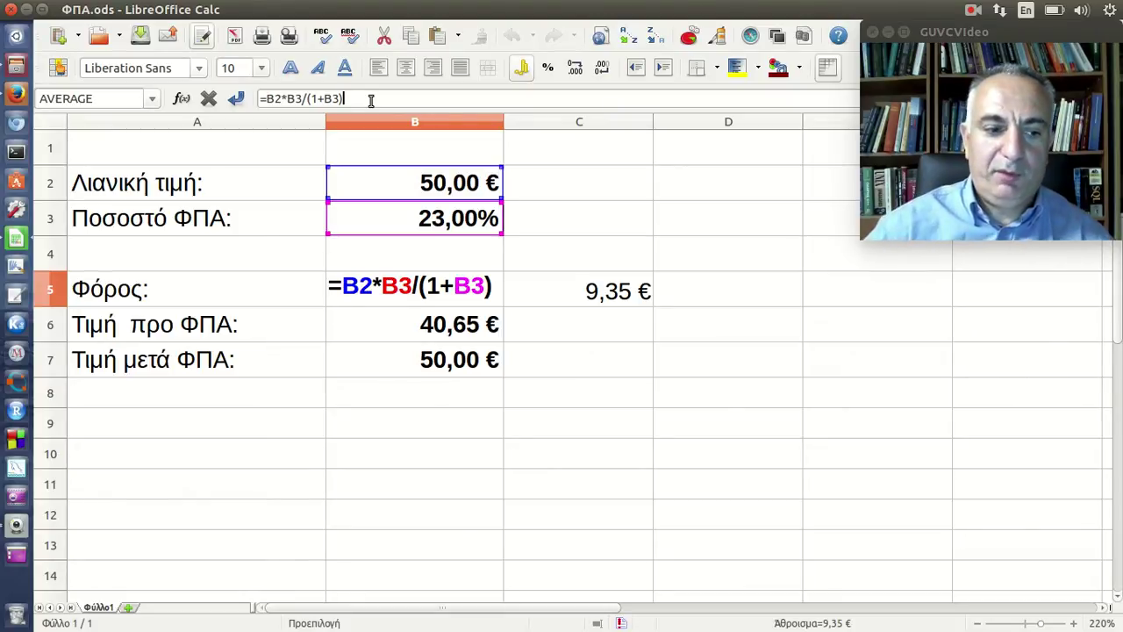
key(Return)
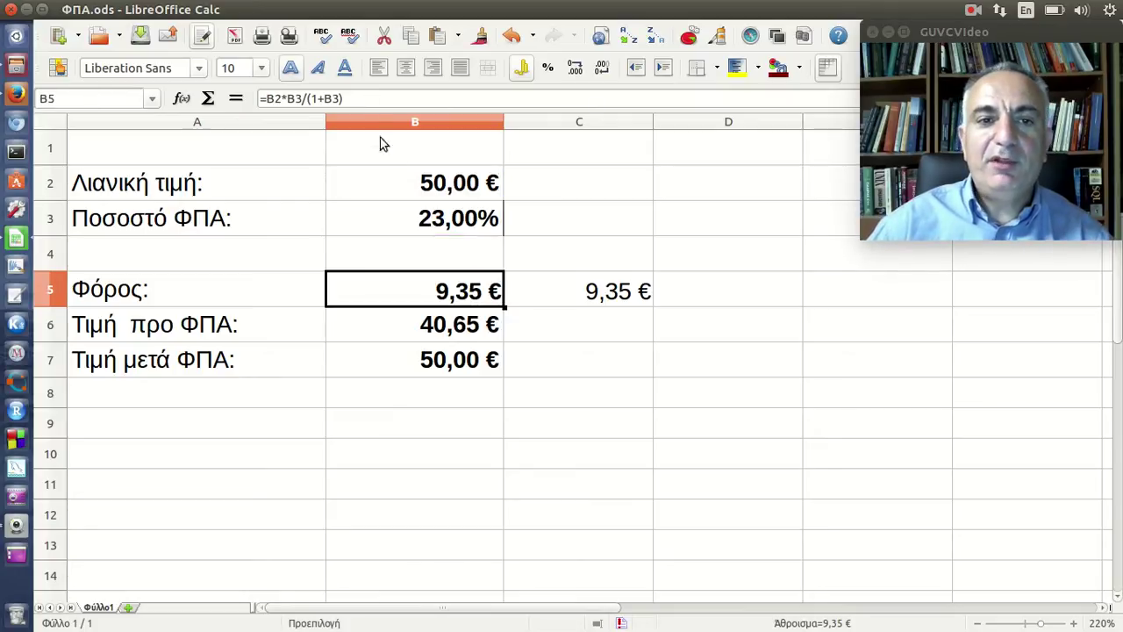
click(408, 231)
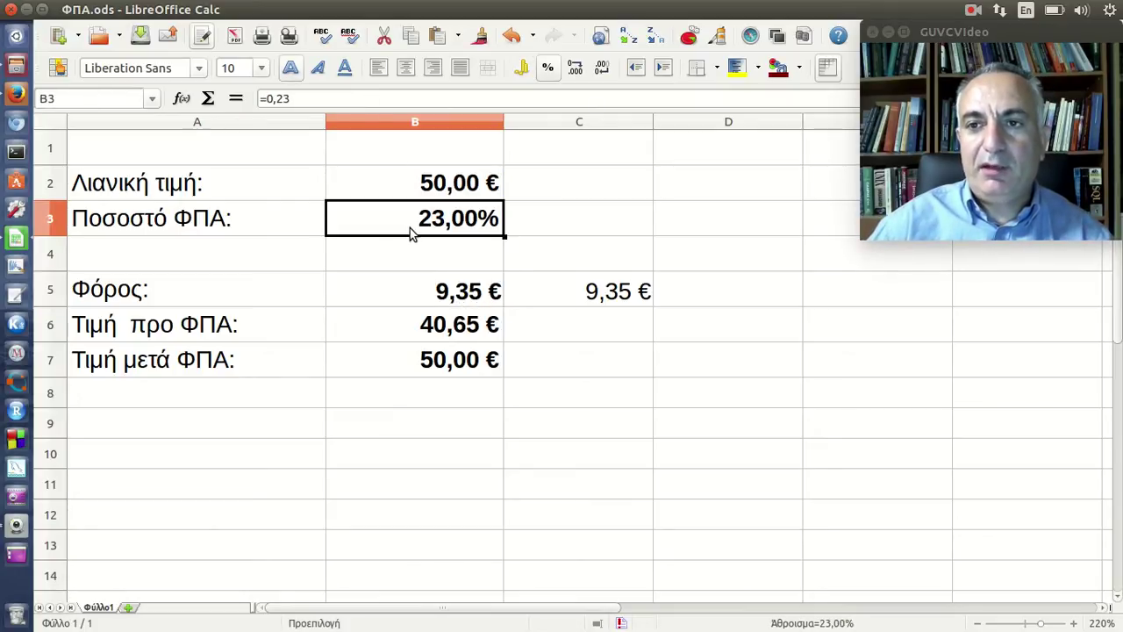
click(588, 281)
key(Delete)
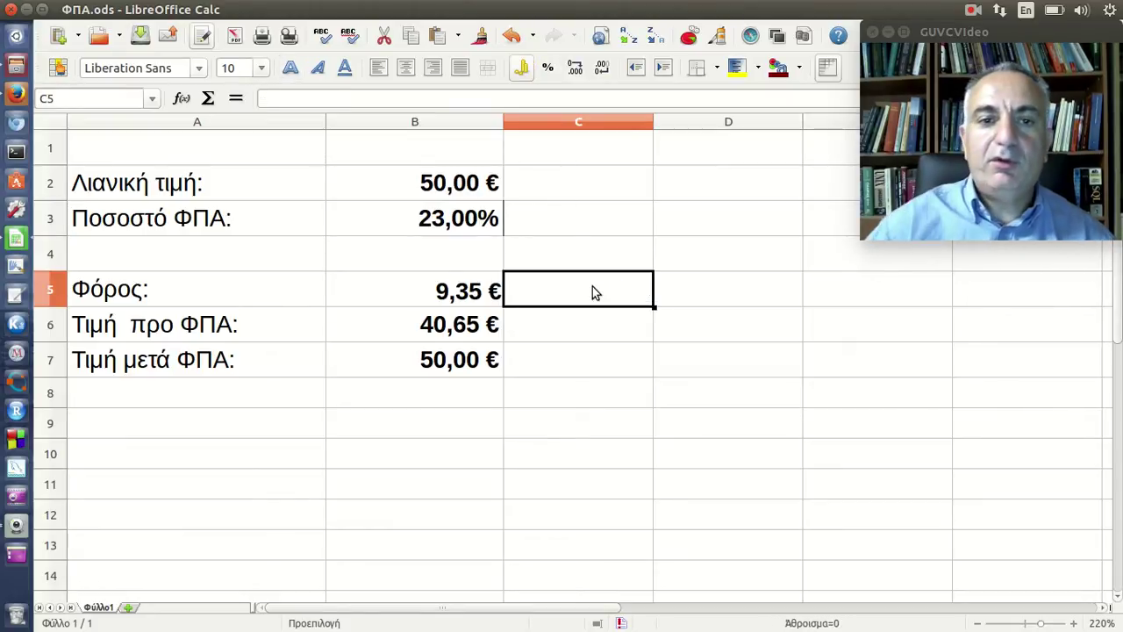
Enter 13 in B3 and check the new 5,75 € tax and 44,25 € pre-VAT price
click(485, 227)
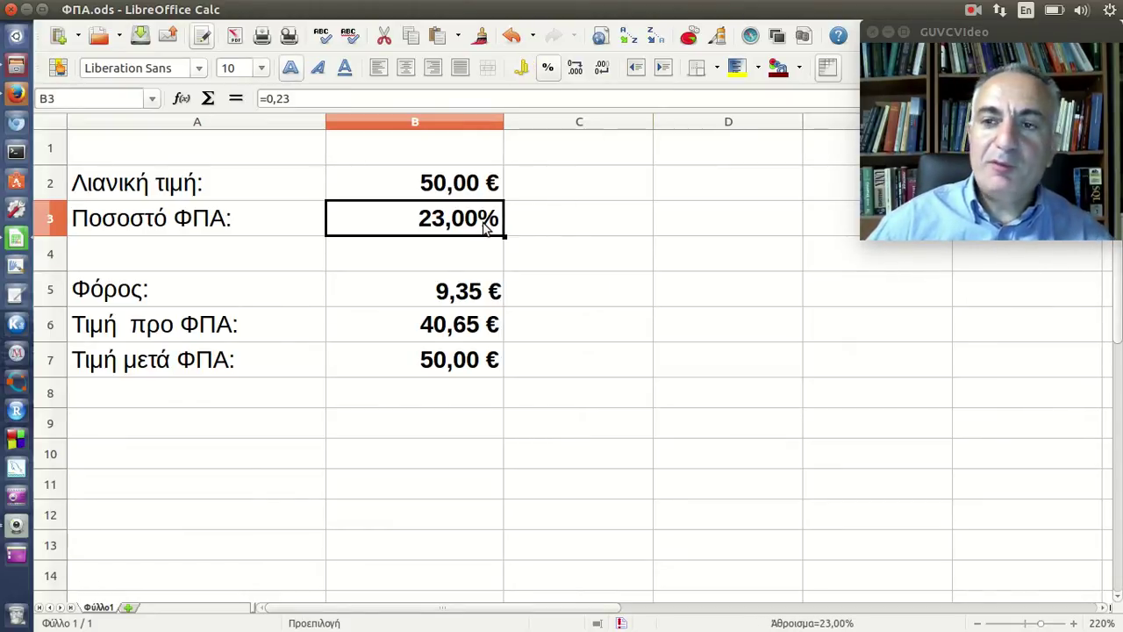
text(13)
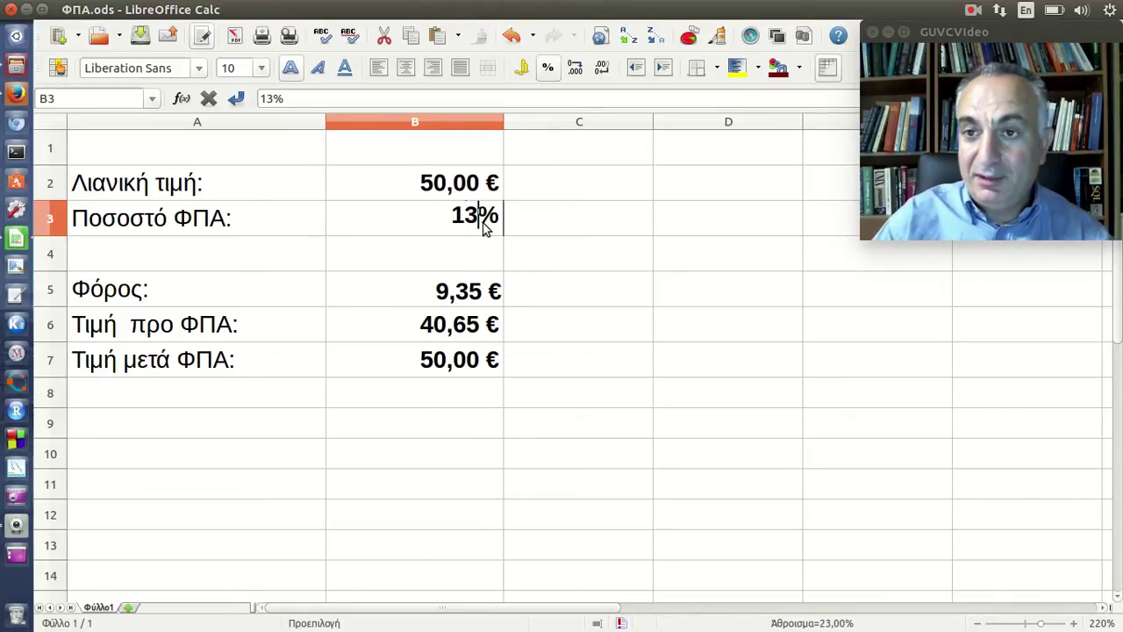
key(Return)
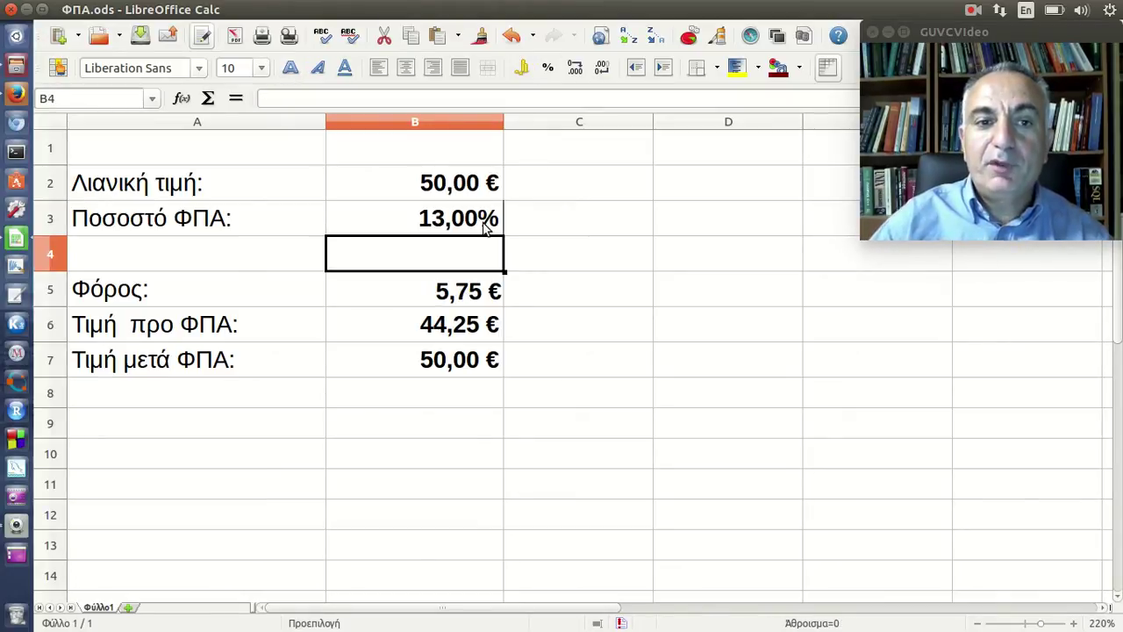
click(495, 292)
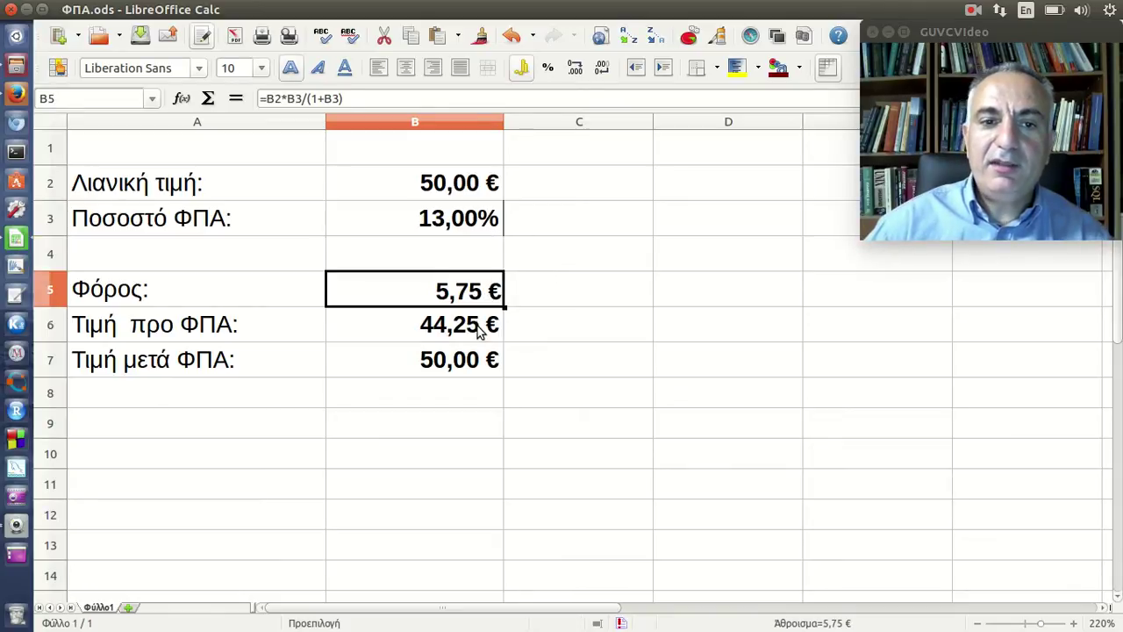
click(480, 326)
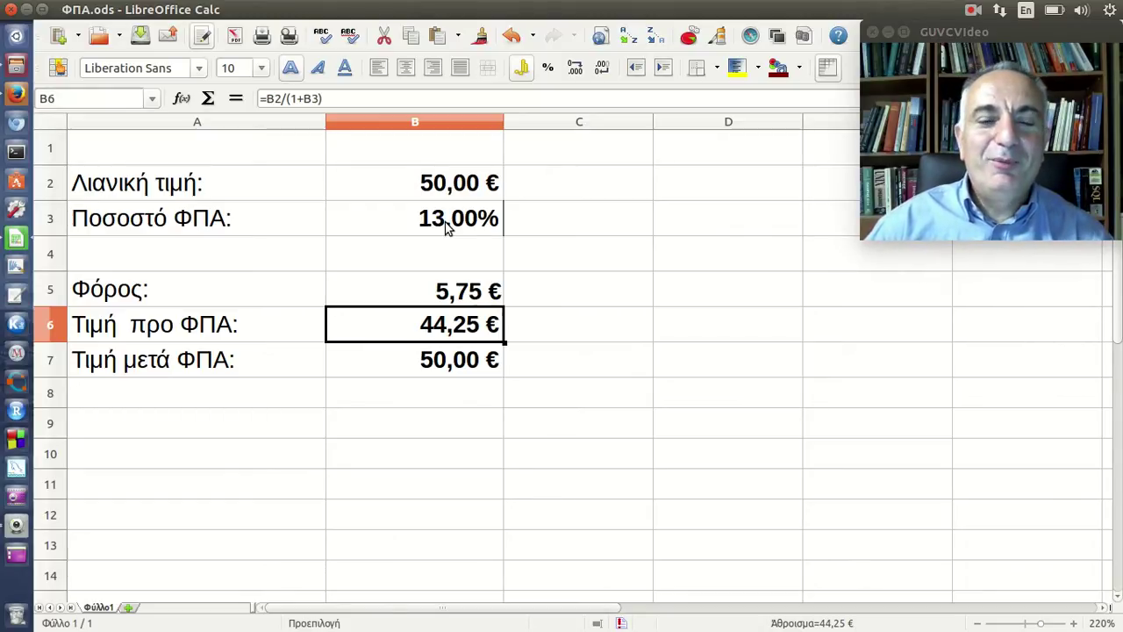
Set the VAT rate in B3 back to 23, restoring the 9,35 € tax
click(446, 227)
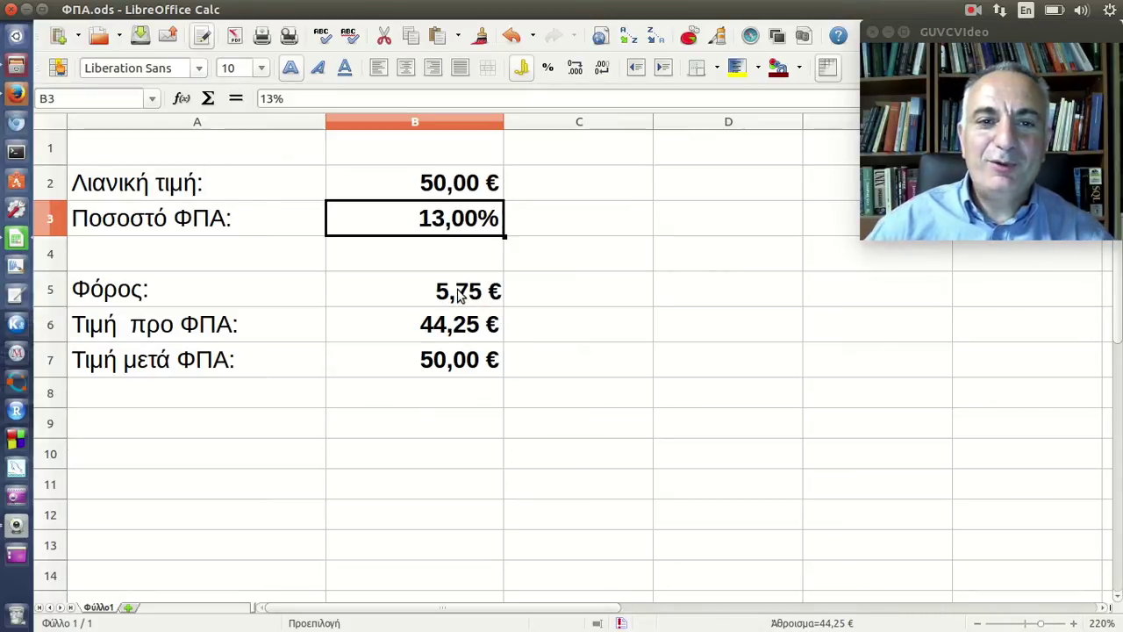
text(23)
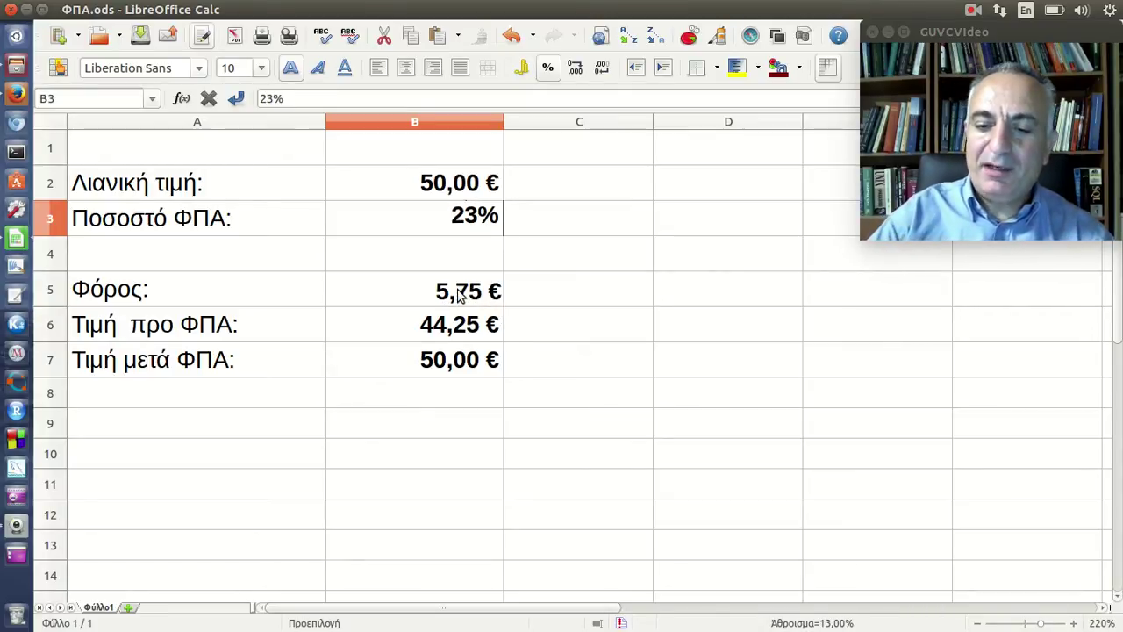
key(Return)
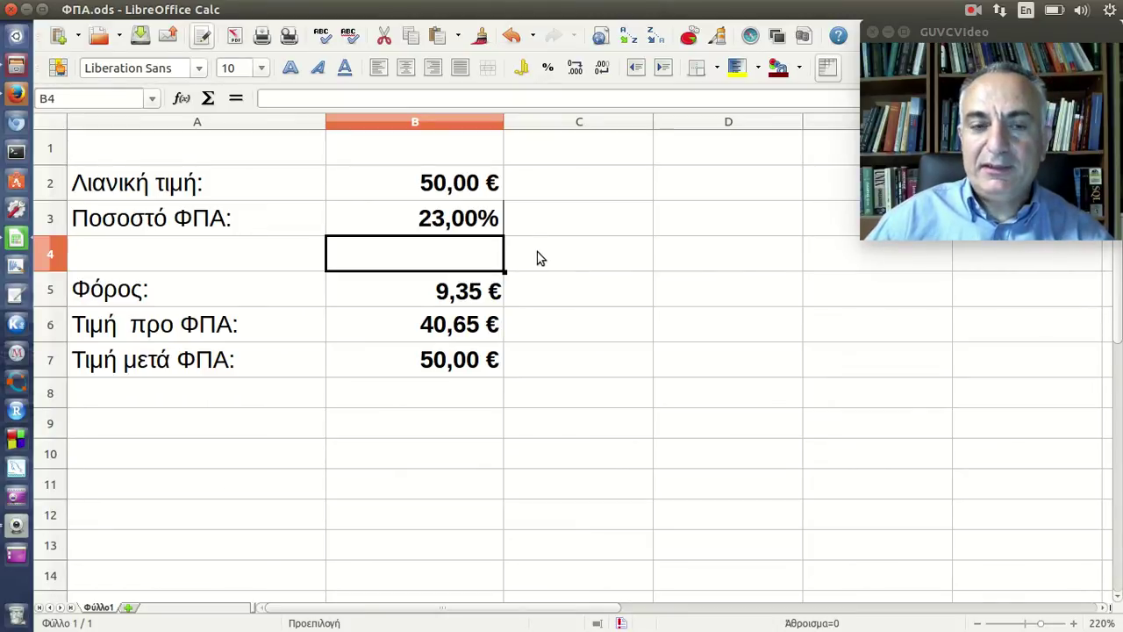
click(486, 323)
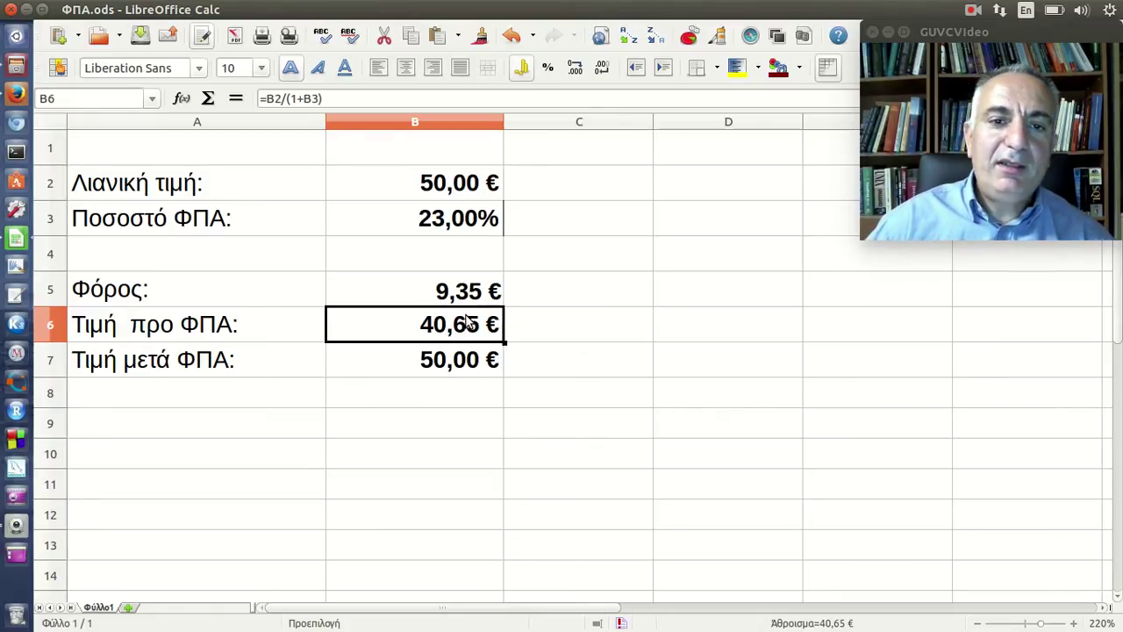
Compare with the web page's formulas, then show B6's pre-VAT formula =B2/(1+B3)
click(17, 98)
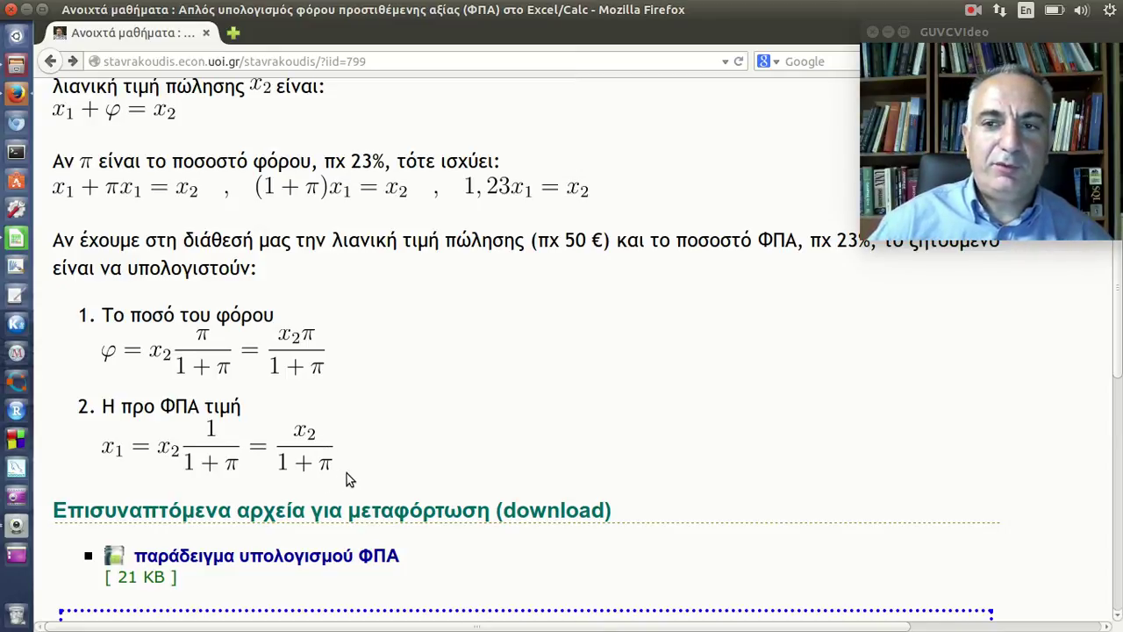
click(16, 238)
click(336, 100)
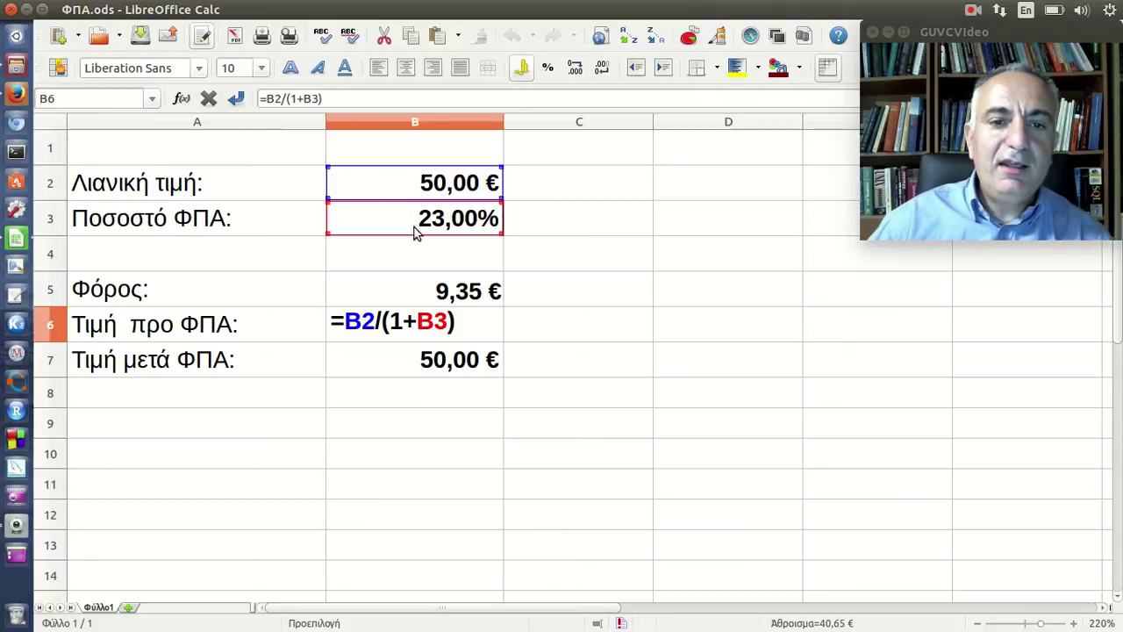
Commit the B6 pre-VAT formula and enter =50/1,23 in C6 as a check
key(Escape)
click(539, 329)
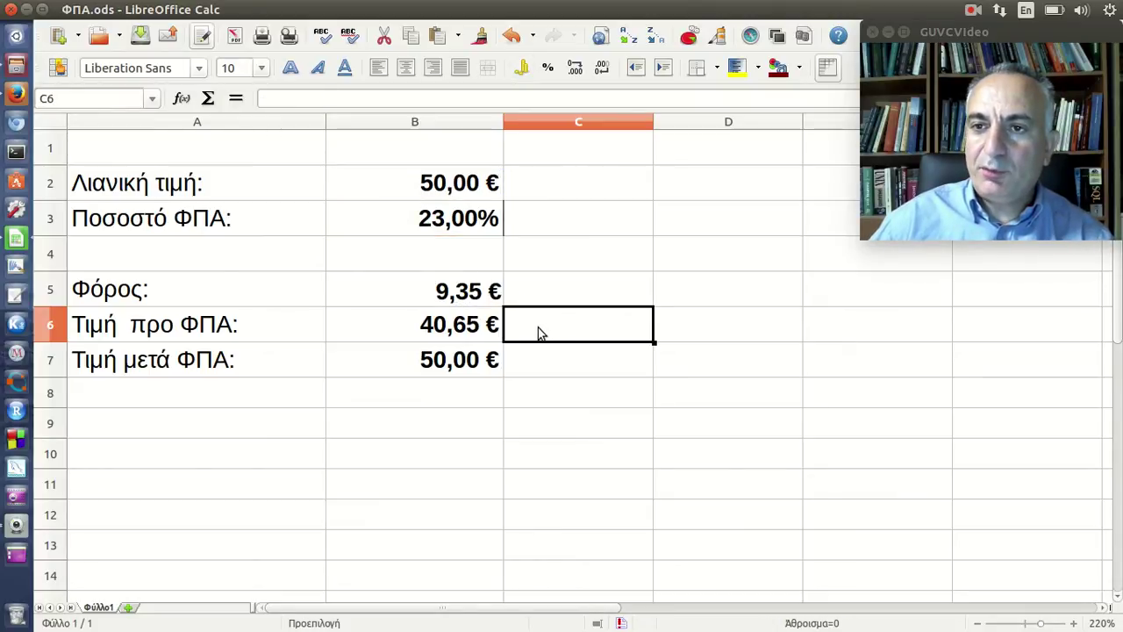
text(=5)
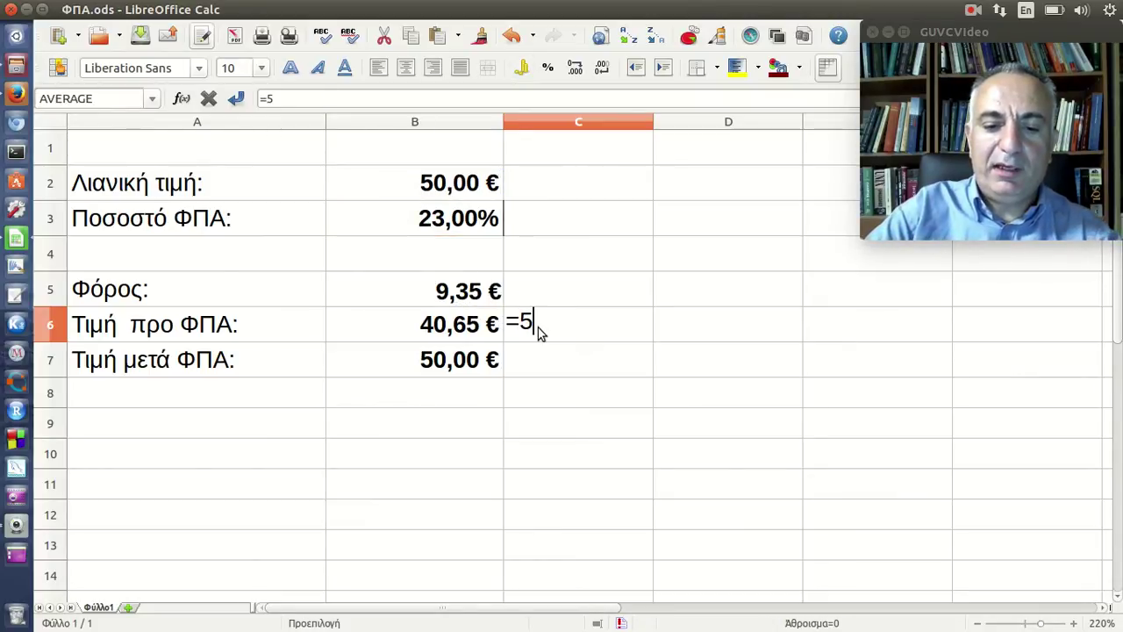
text(0/1,)
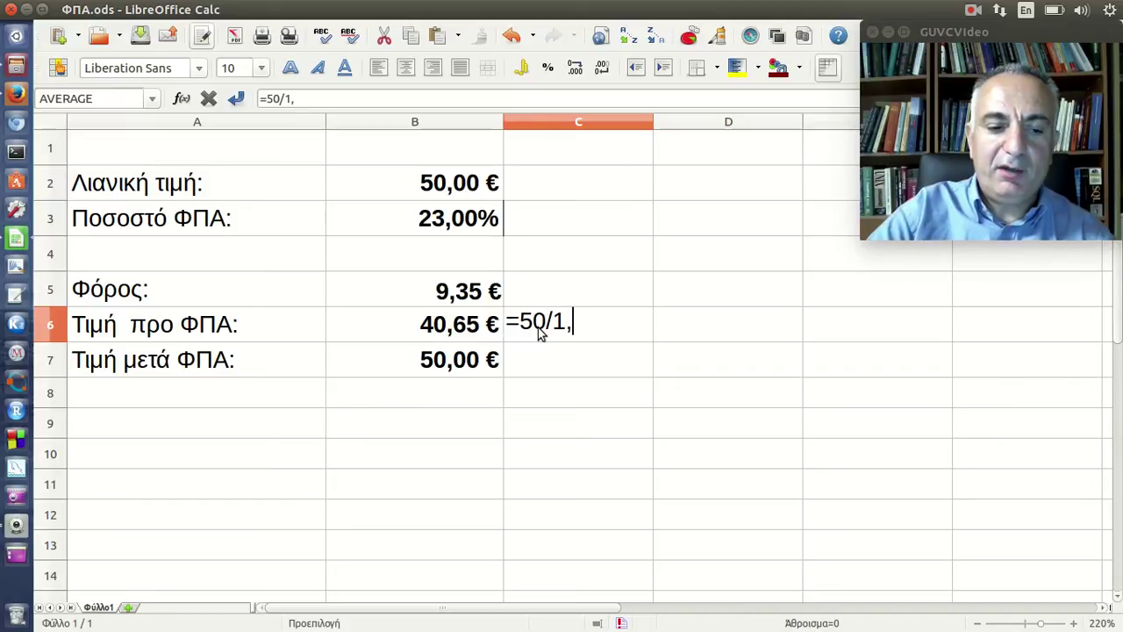
text(23)
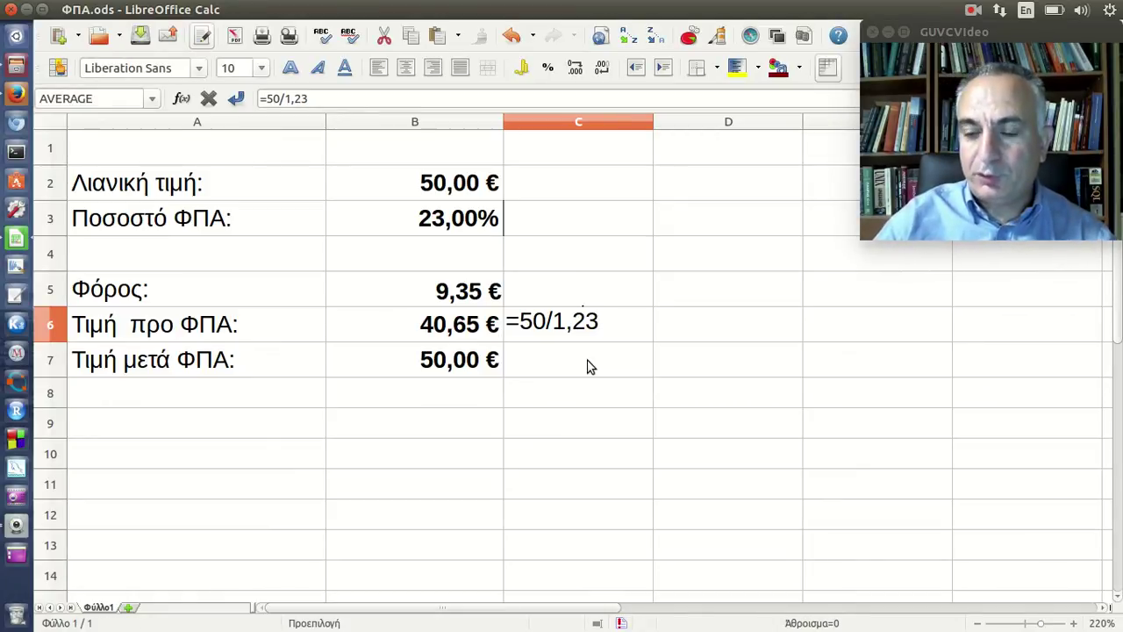
key(Return)
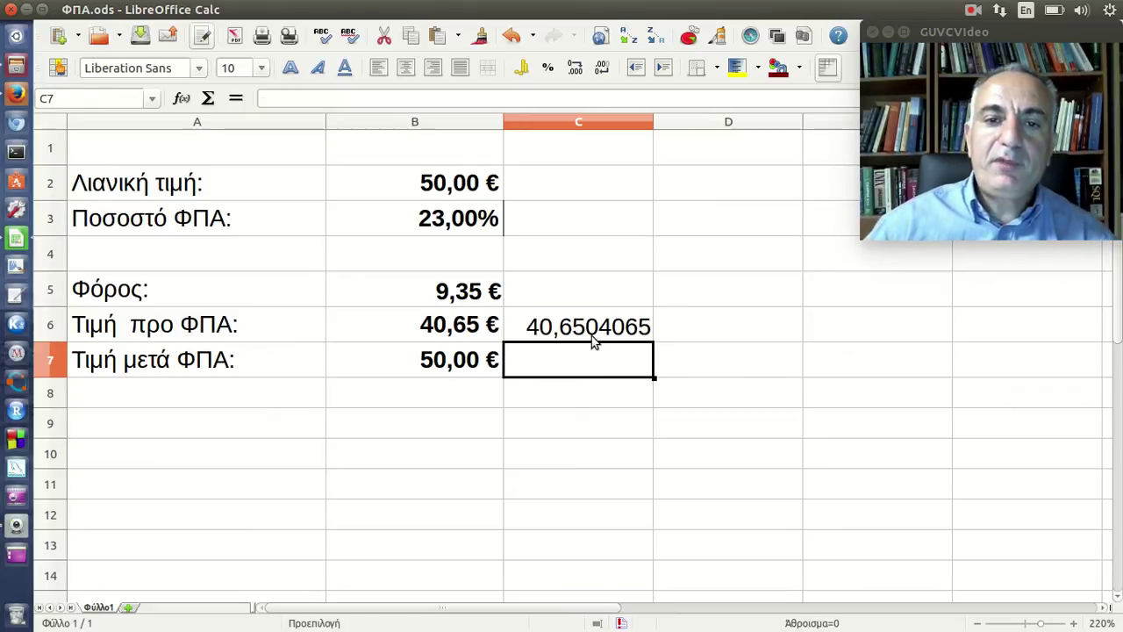
Format the C6 check result as euro currency, then delete it and inspect B7
click(594, 340)
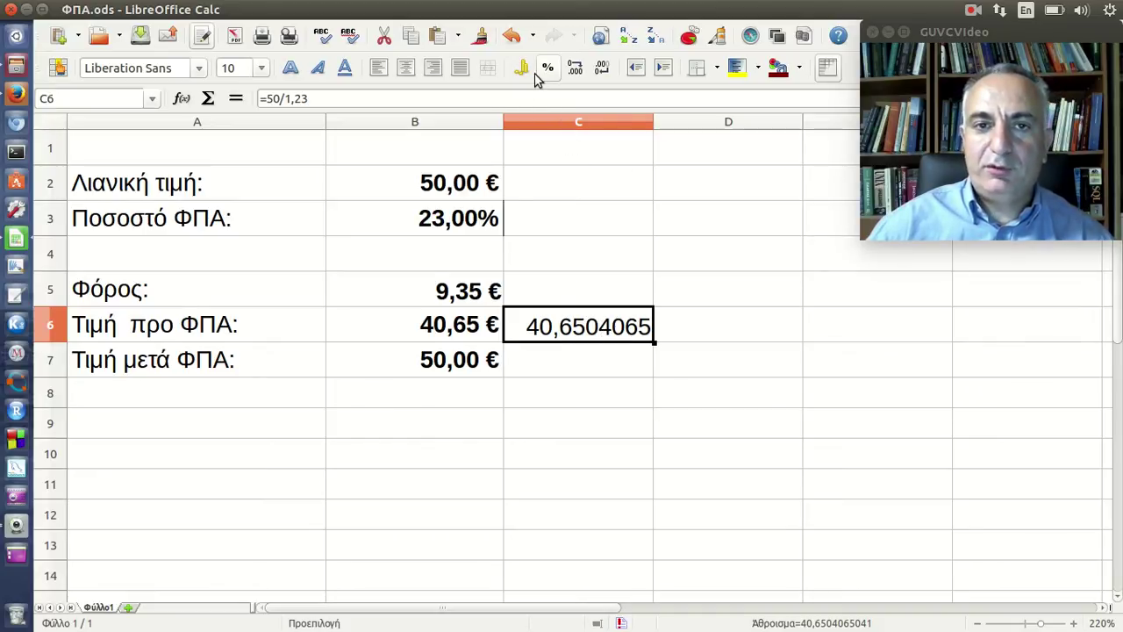
click(534, 78)
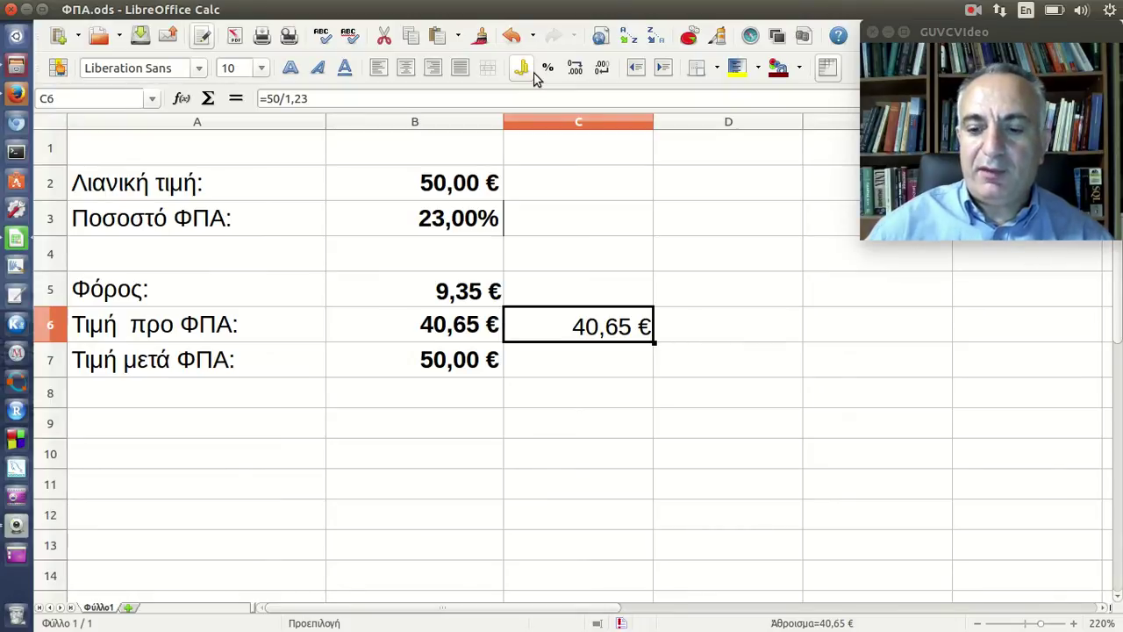
key(Delete)
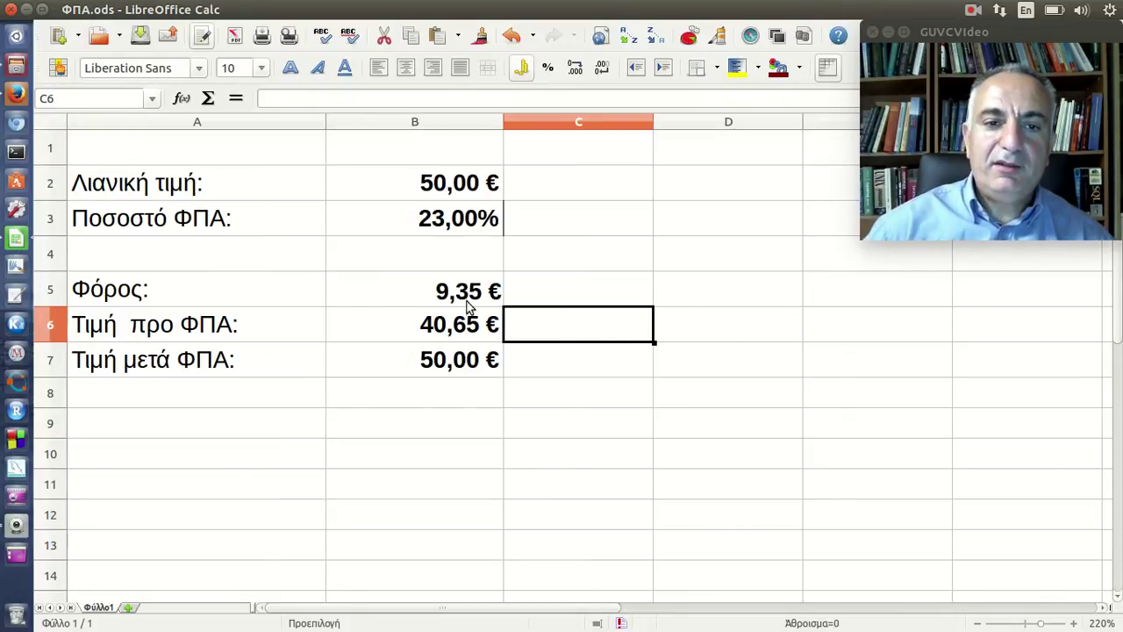
click(473, 364)
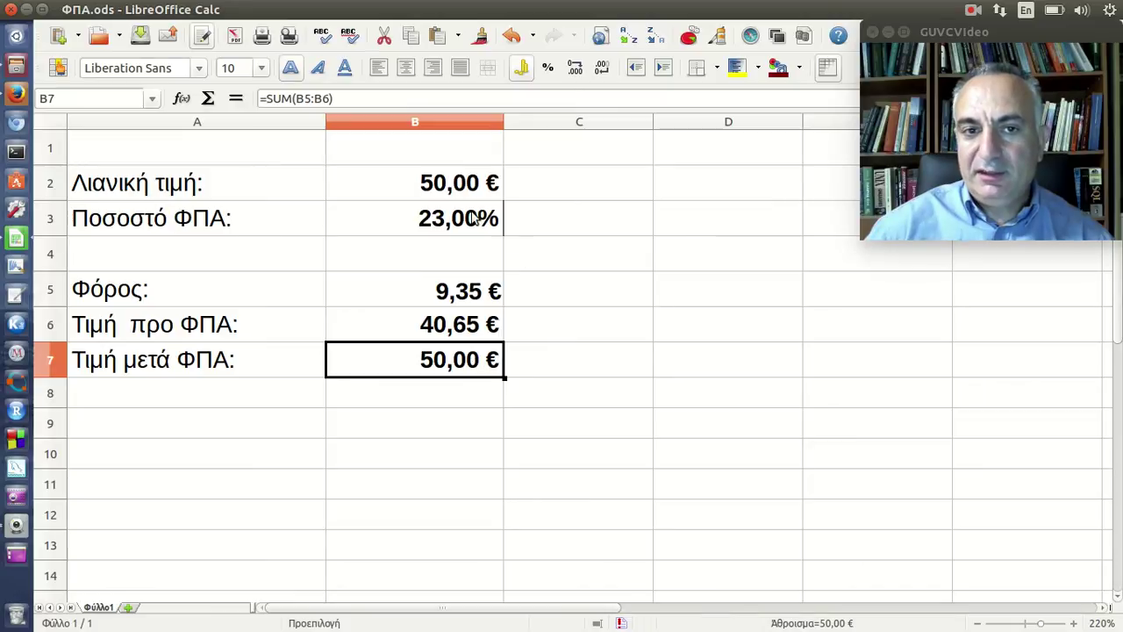
click(18, 96)
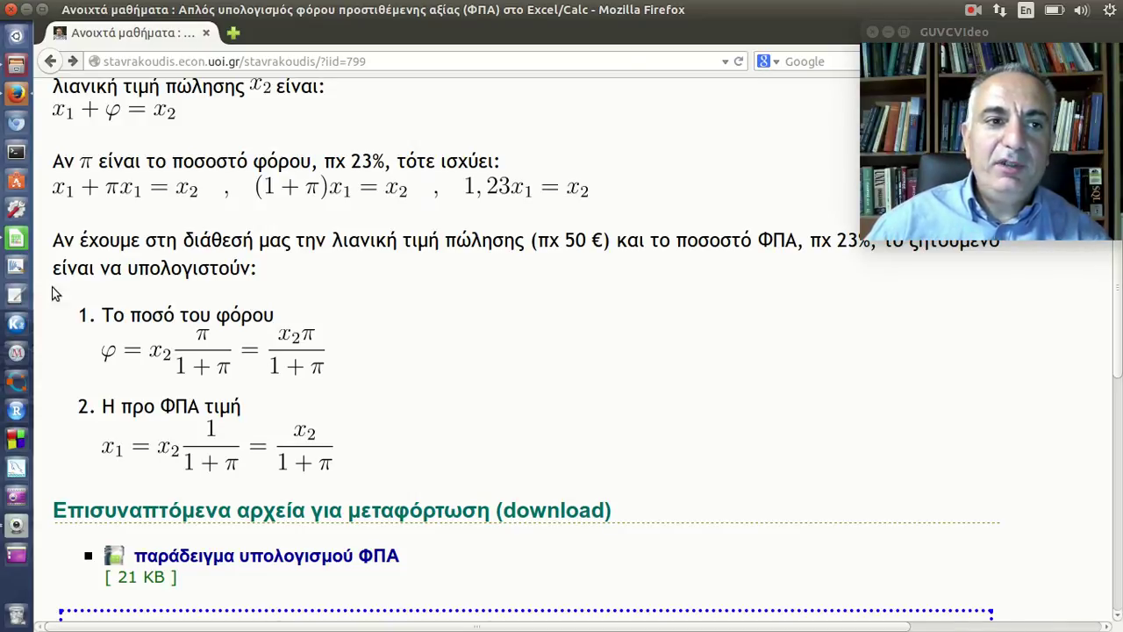
Return to ΦΠΑ.ods after reviewing the tax x2π/(1+π) and pre-VAT x2/(1+π) formulas
click(16, 241)
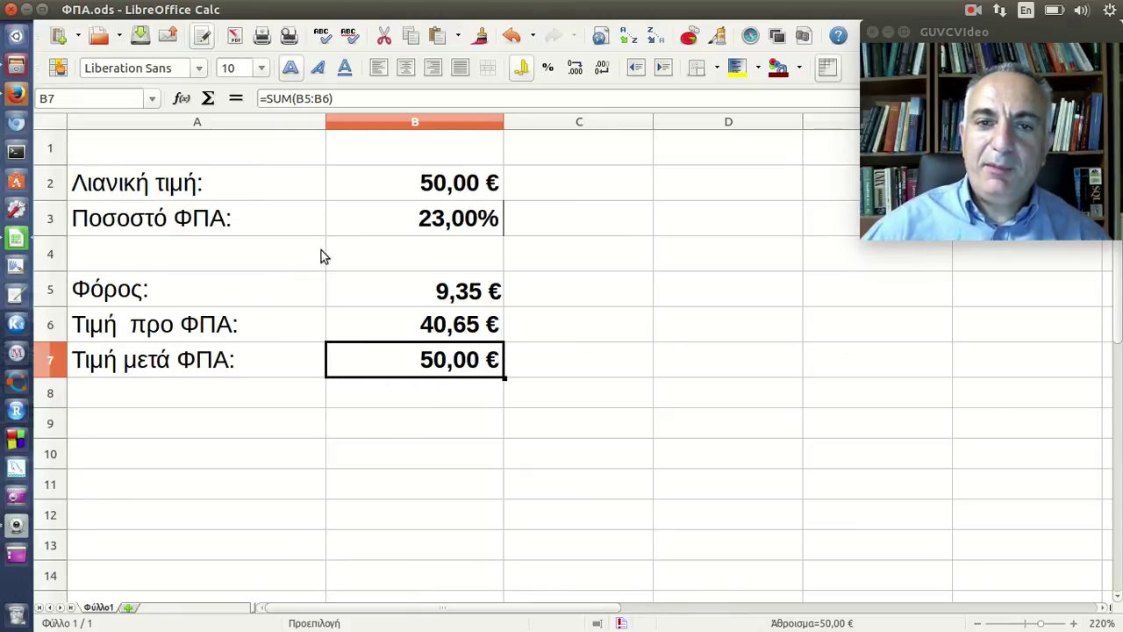
Inspect B2, B3 and B5, then enter 13 as the VAT rate in B3
click(432, 193)
click(454, 223)
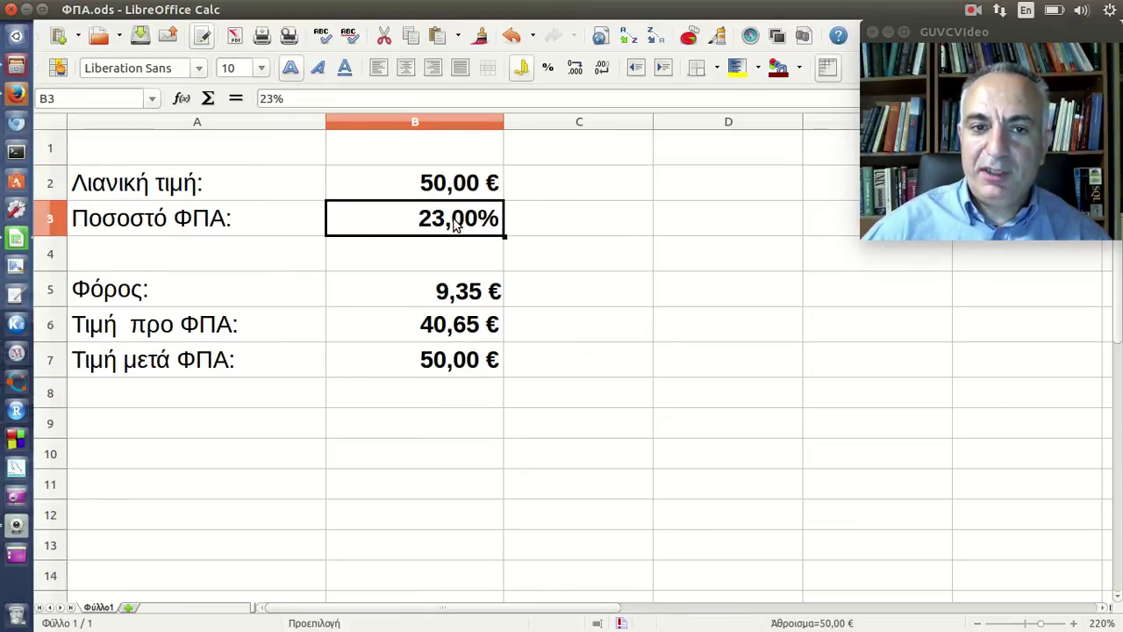
click(474, 300)
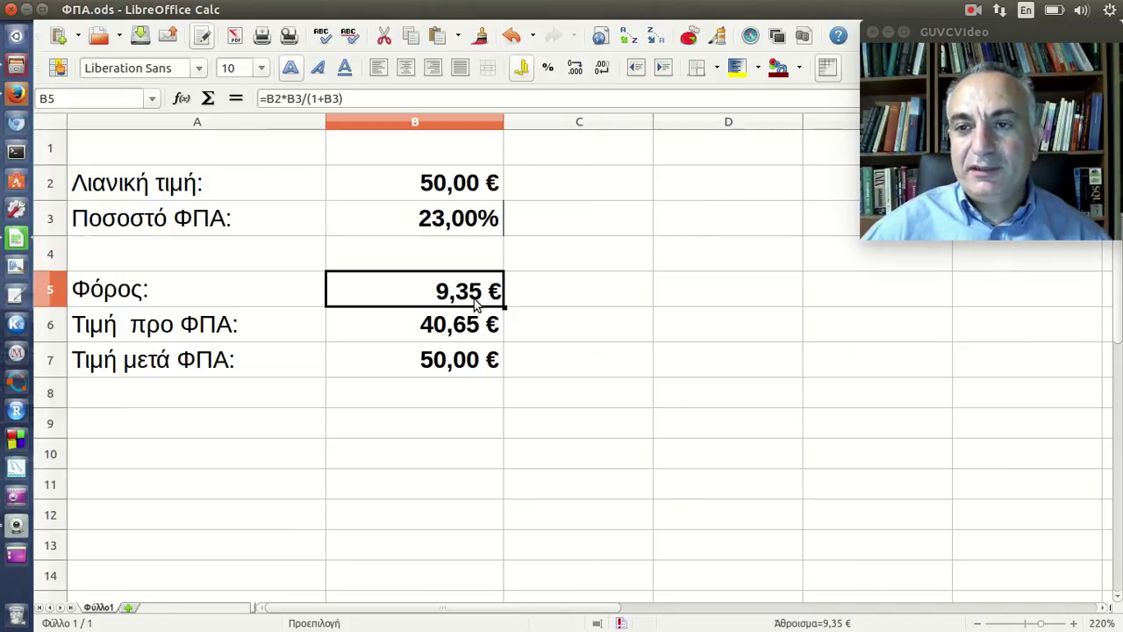
click(449, 232)
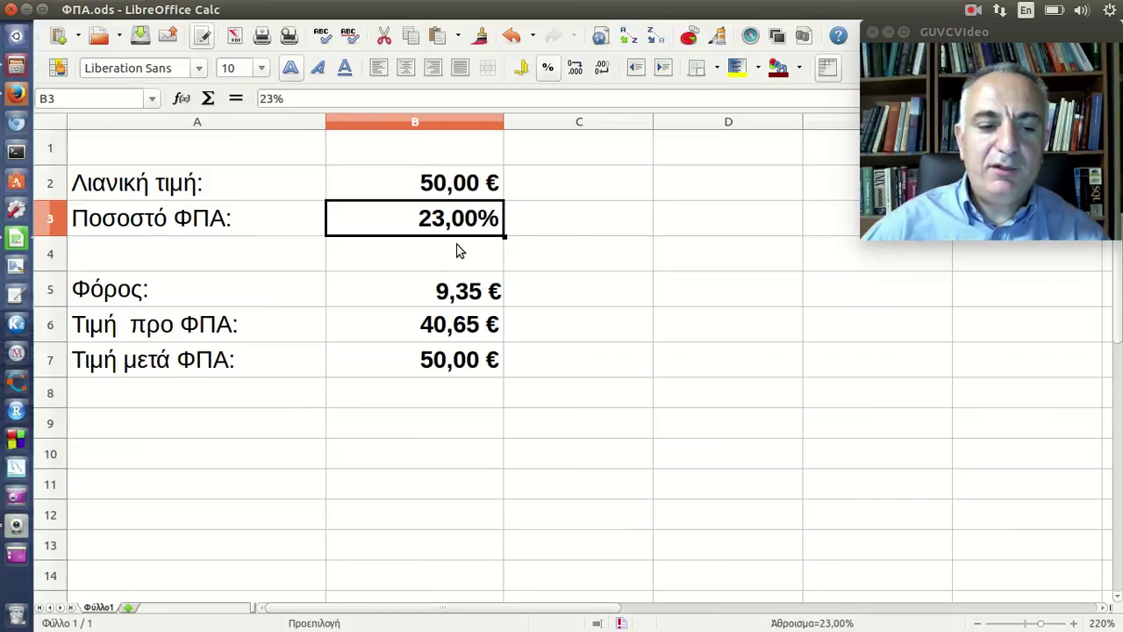
text(13)
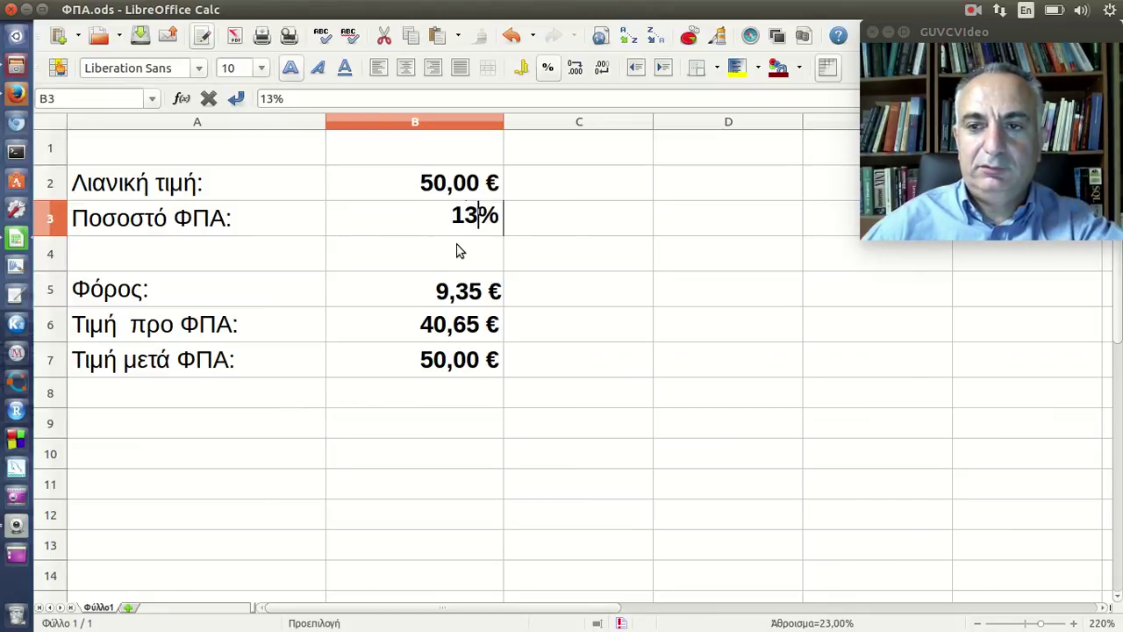
key(Return)
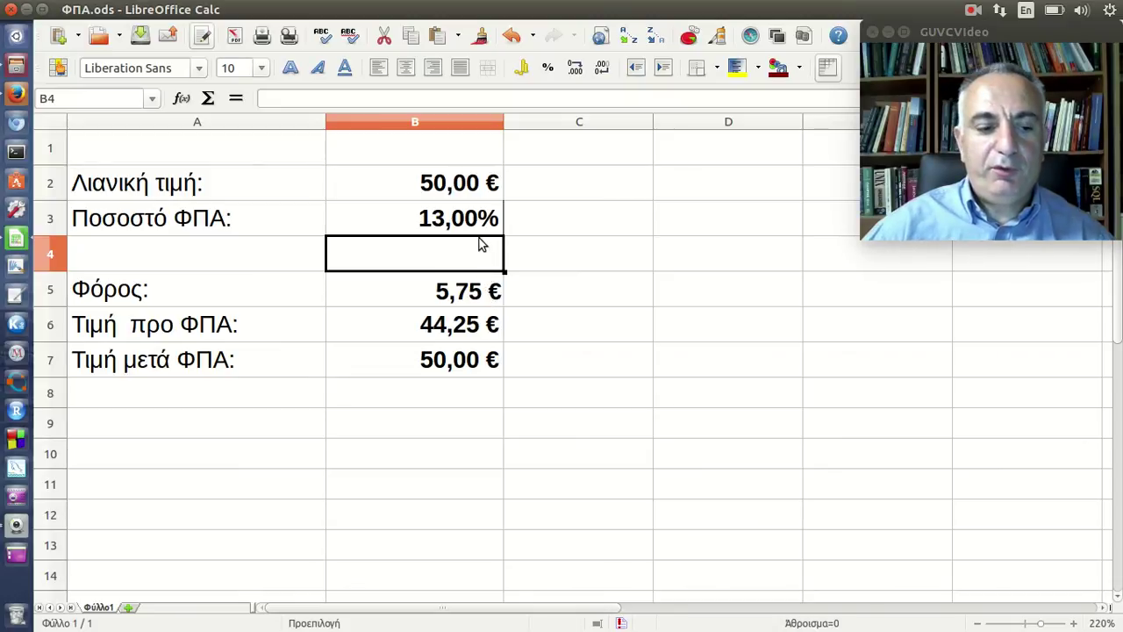
Toggle the VAT rate between 23% and 13% with Undo/Redo, finishing on 13%
click(479, 238)
key(ctrl+z)
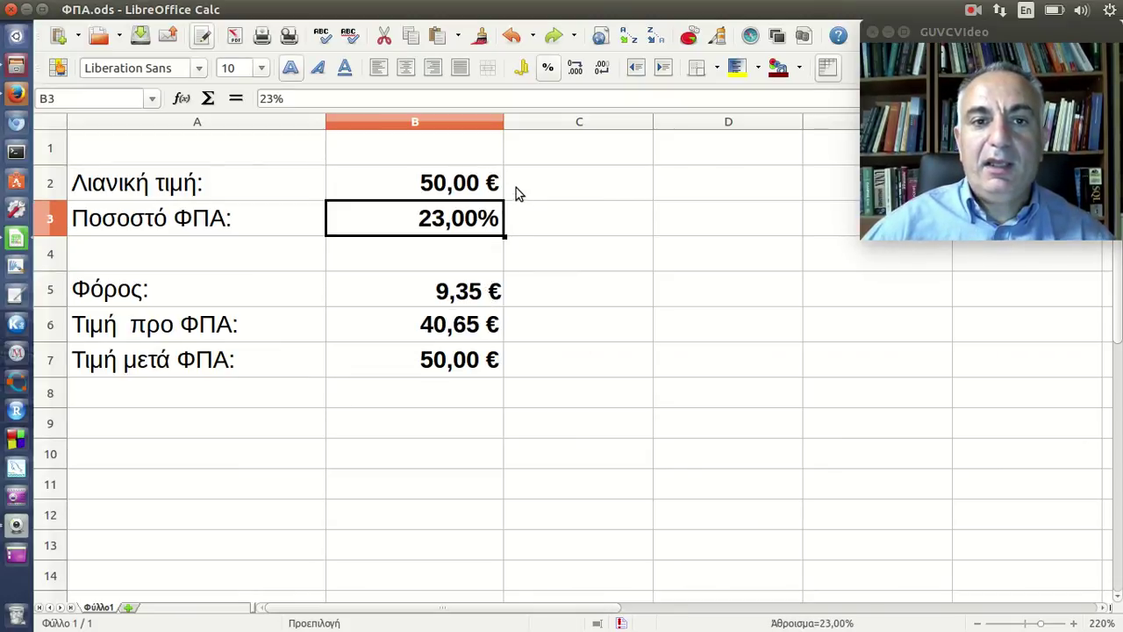
click(554, 39)
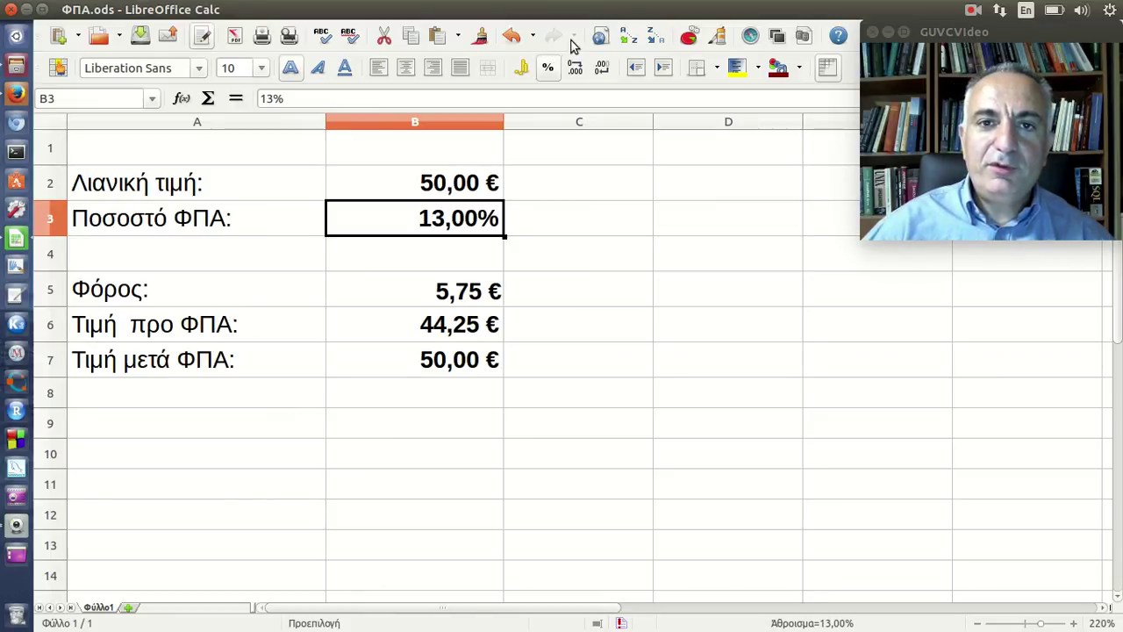
click(511, 39)
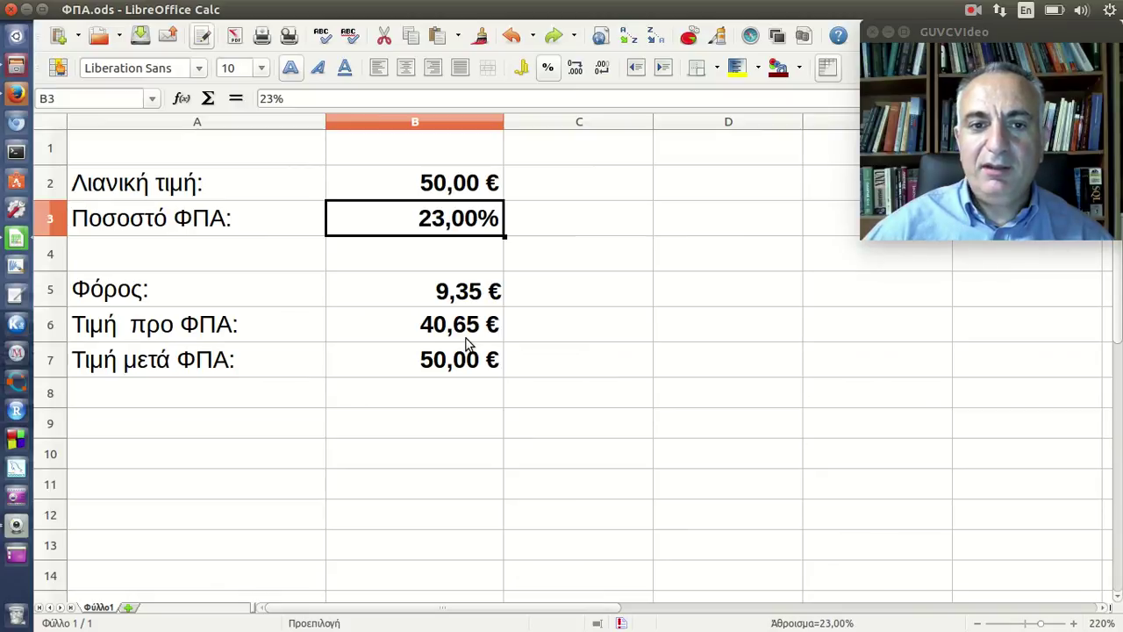
click(553, 35)
click(489, 188)
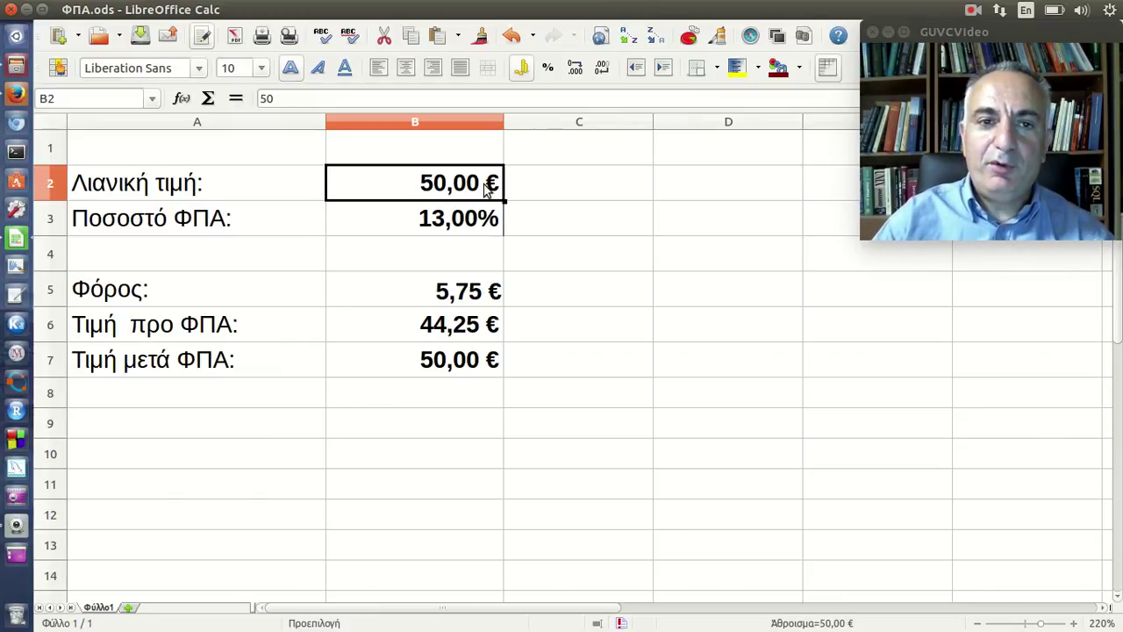
Enter 46,5 in B2, giving 5,35 € tax and 41,15 € pre-VAT price
text(46)
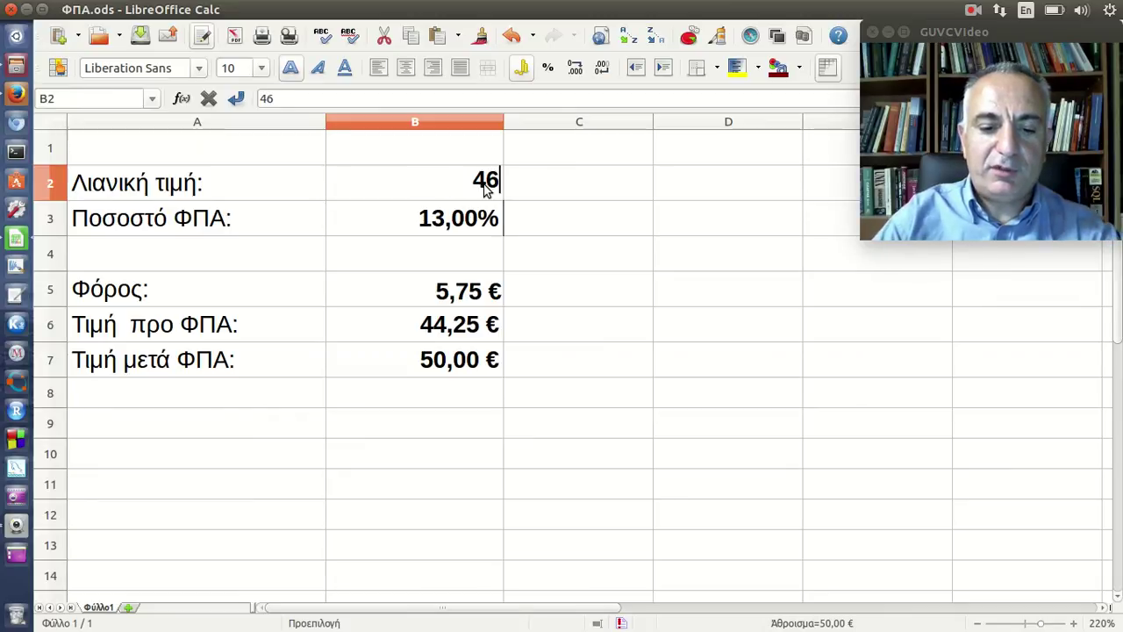
text(,5)
key(Return)
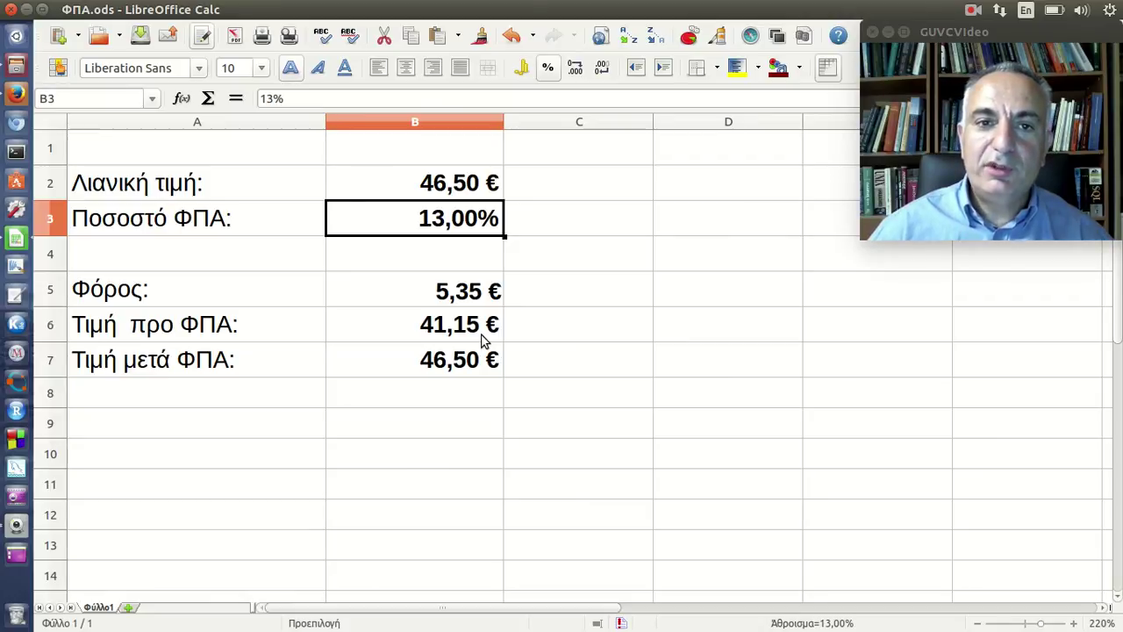
click(453, 190)
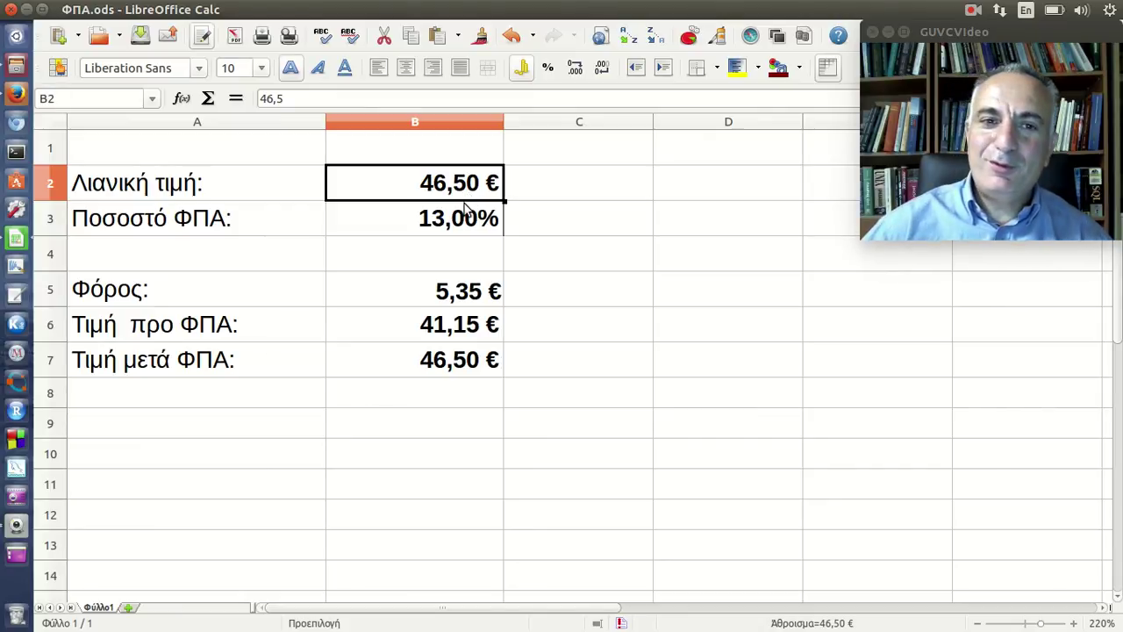
click(972, 10)
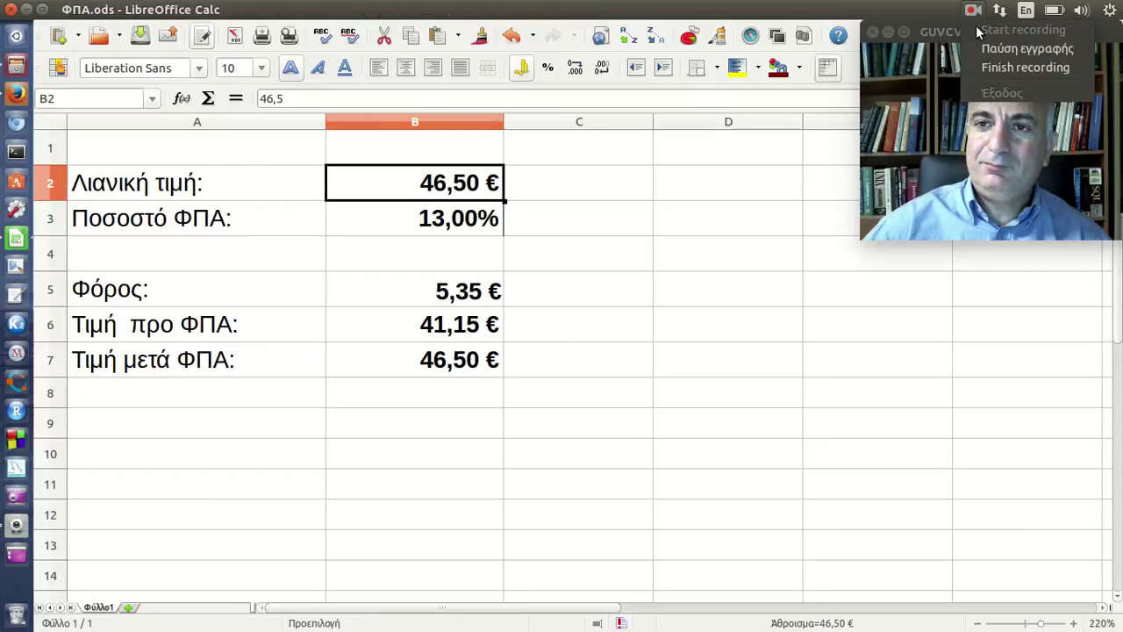